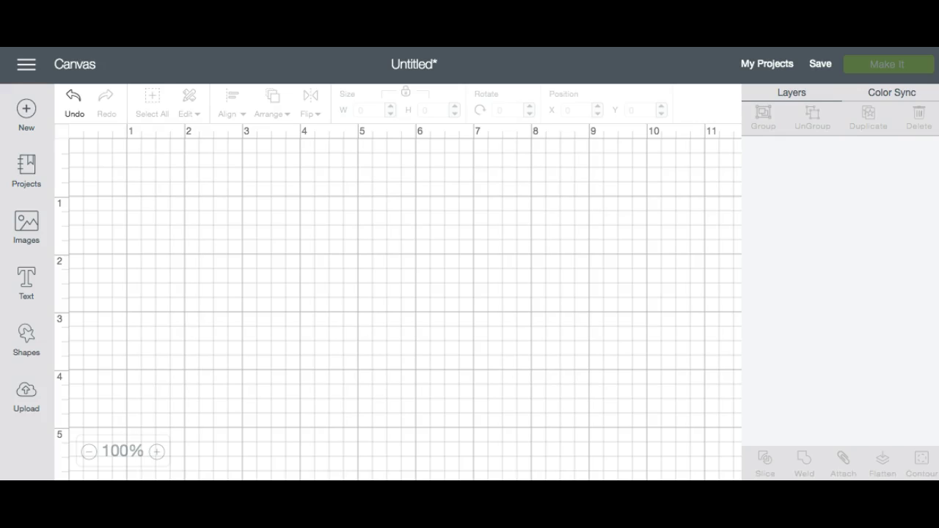
Upload autism heart.jpg as a Simple image and wand-erase its grey background.
click(26, 396)
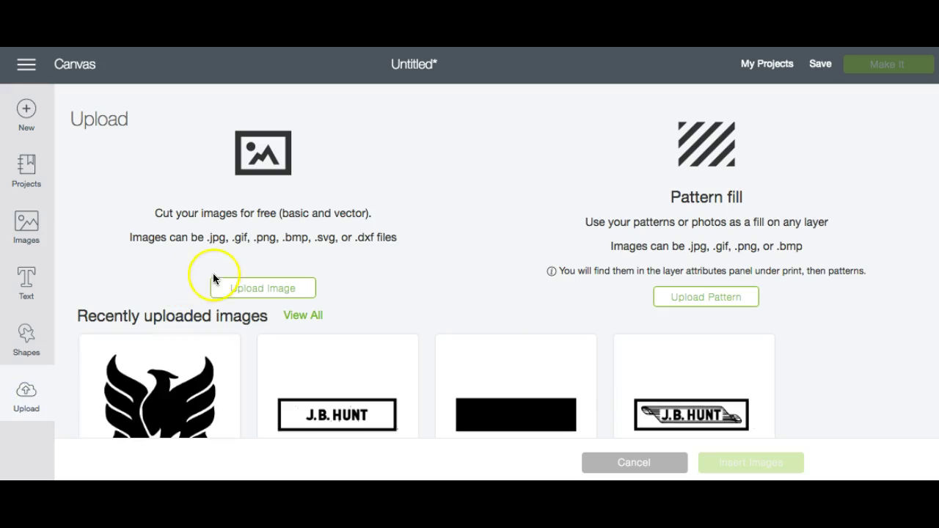
click(241, 286)
click(511, 276)
double_click(477, 107)
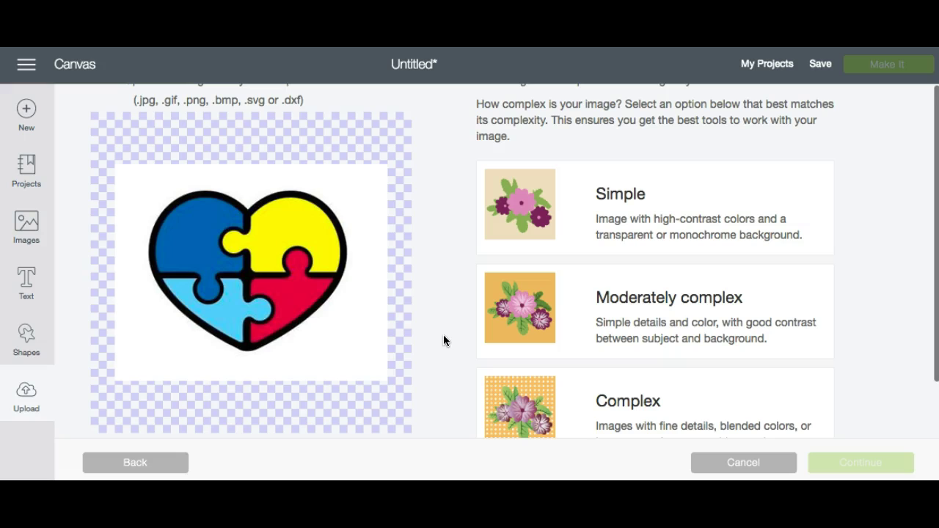
click(676, 209)
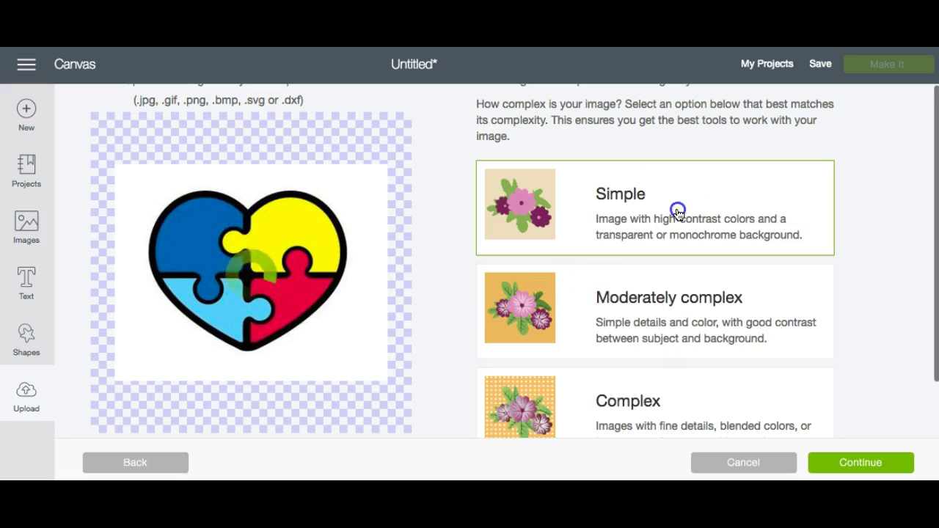
click(857, 462)
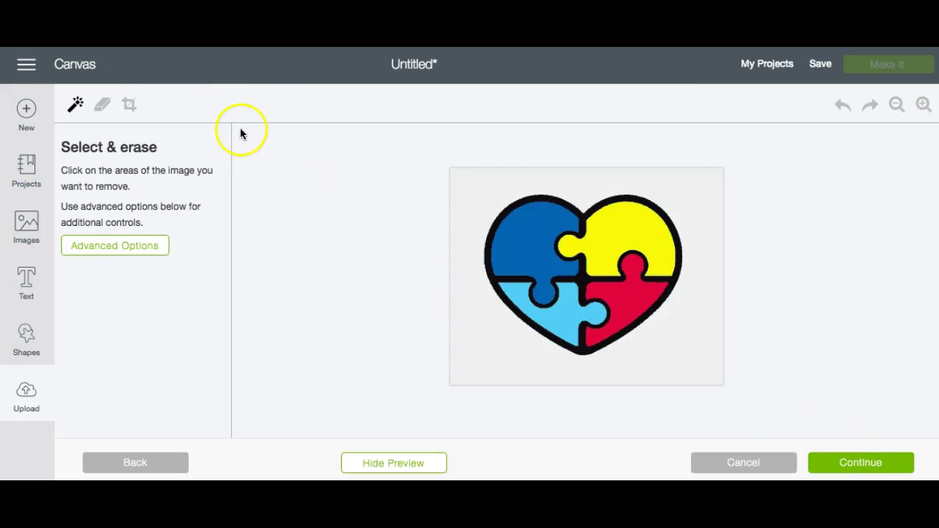
click(76, 106)
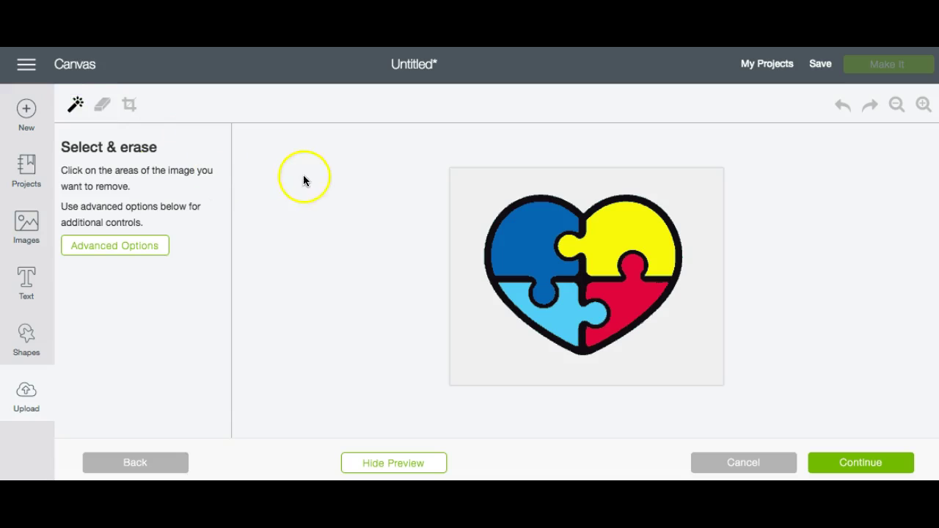
click(72, 105)
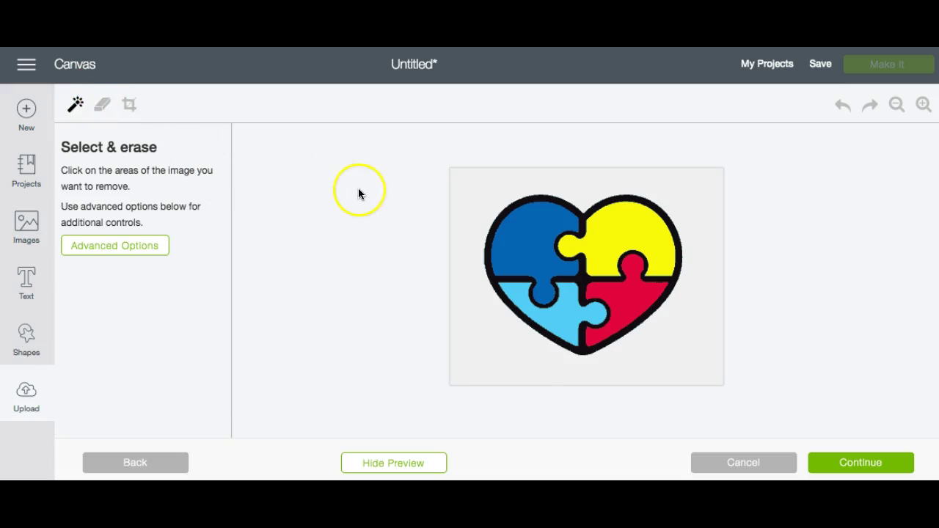
click(473, 178)
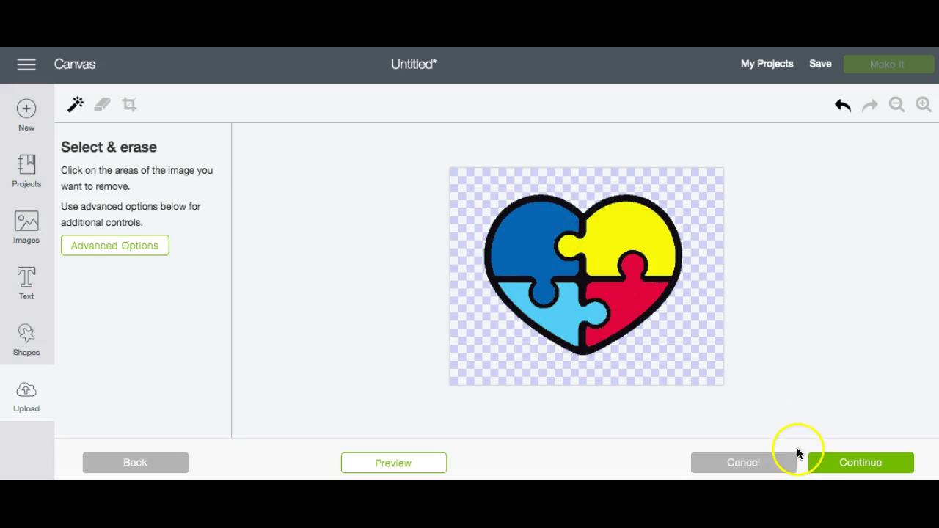
Save the solid cut-only heart version as 'autism heart black 1'.
click(842, 462)
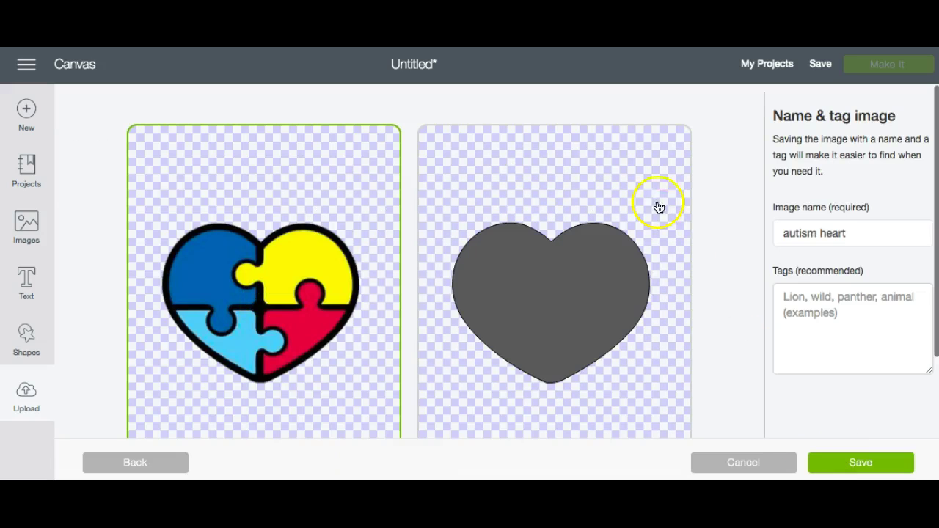
click(642, 157)
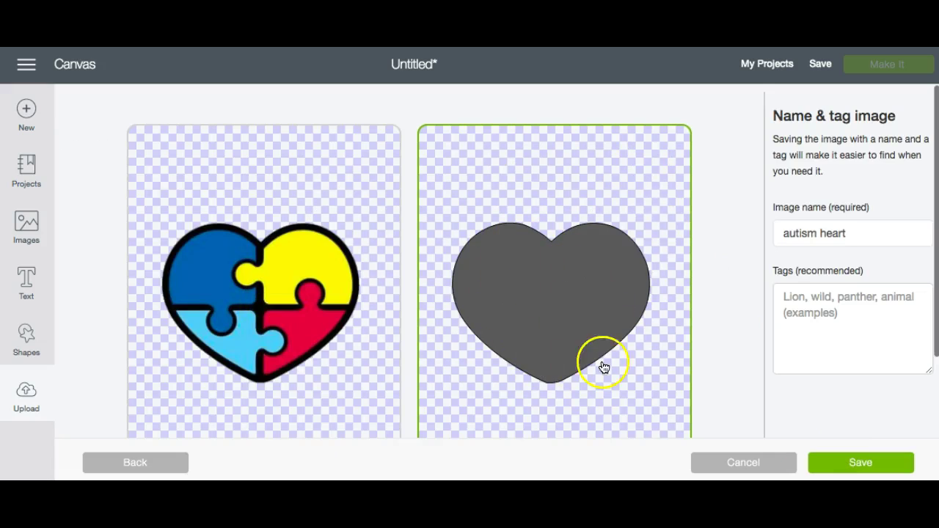
click(866, 232)
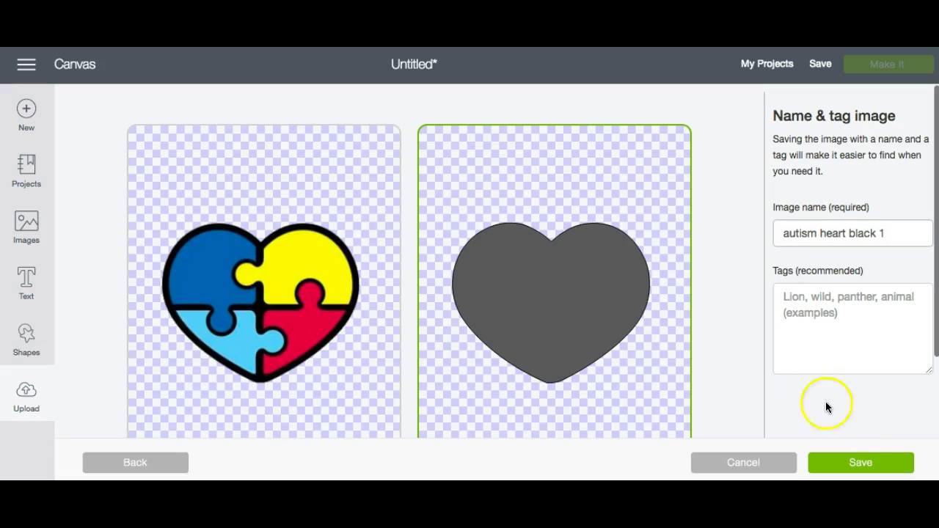
click(852, 464)
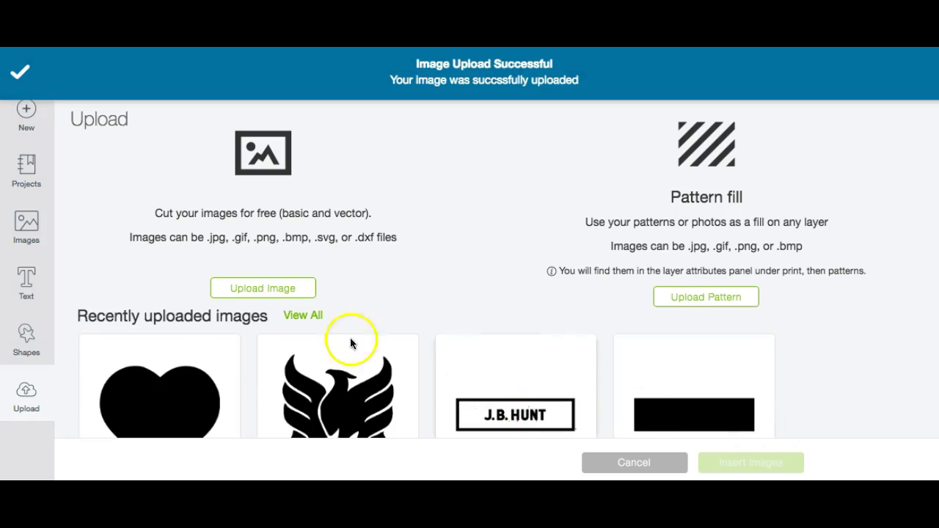
Upload autism heart.jpg again as a Simple image and erase the background around the heart.
click(281, 289)
click(497, 283)
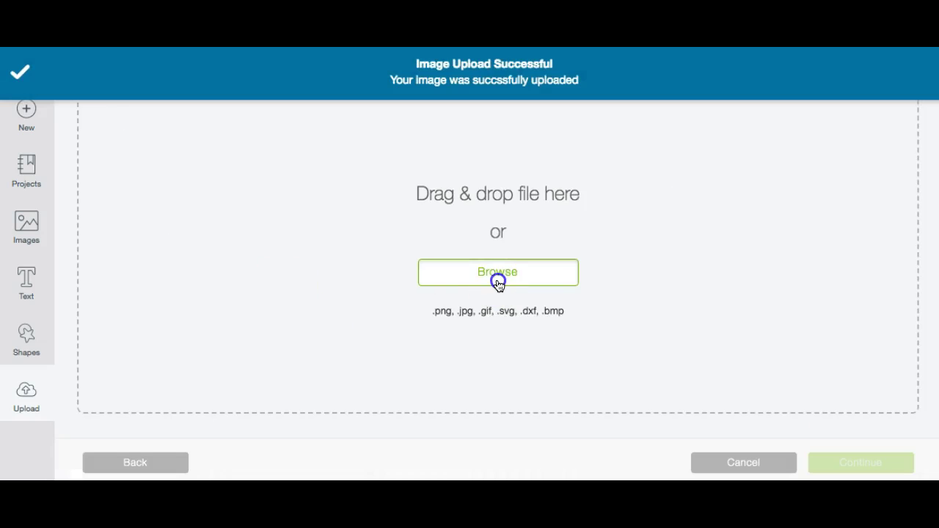
click(480, 105)
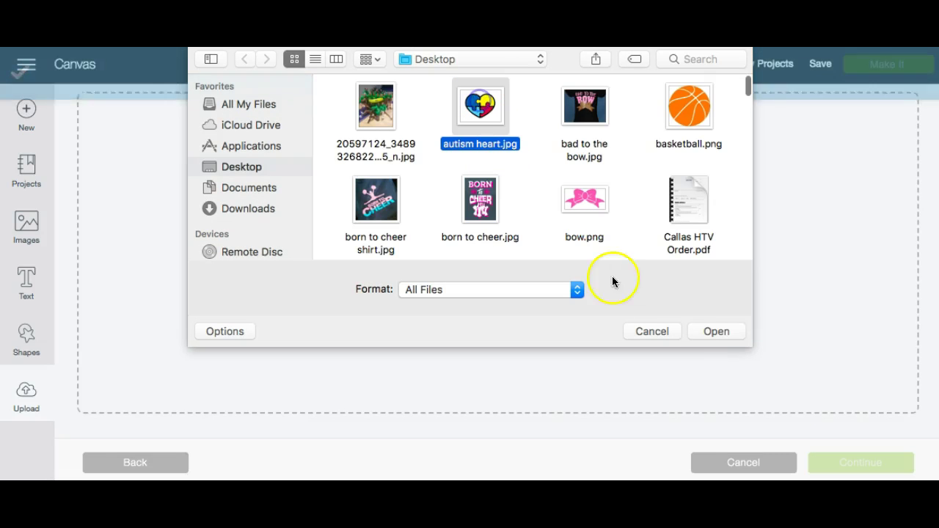
click(719, 331)
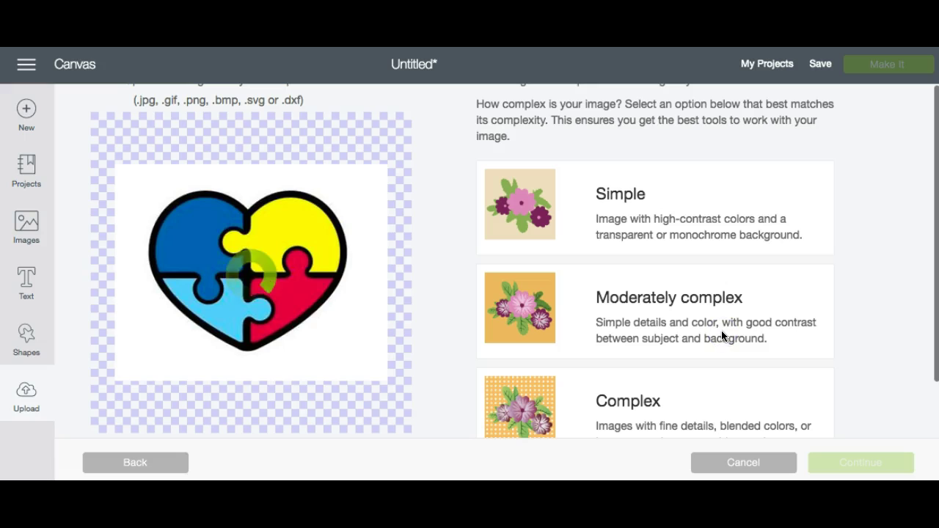
click(682, 193)
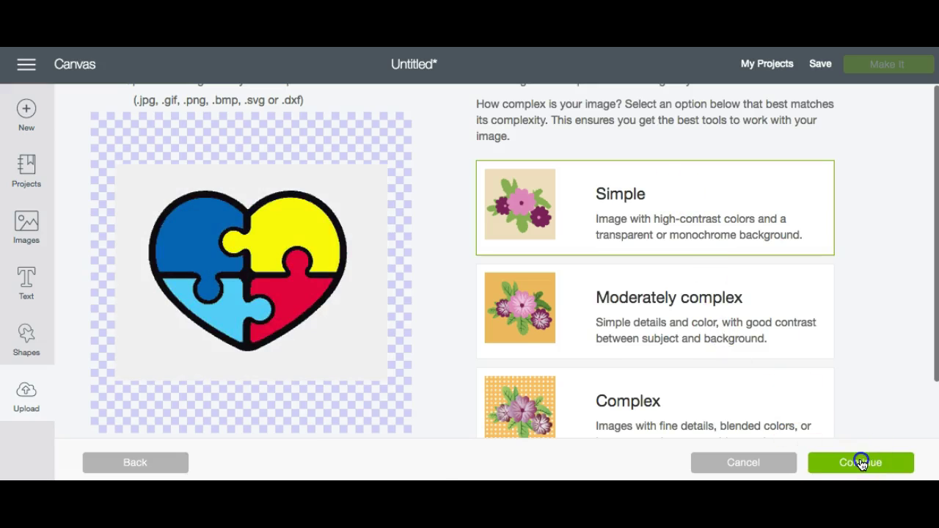
click(860, 461)
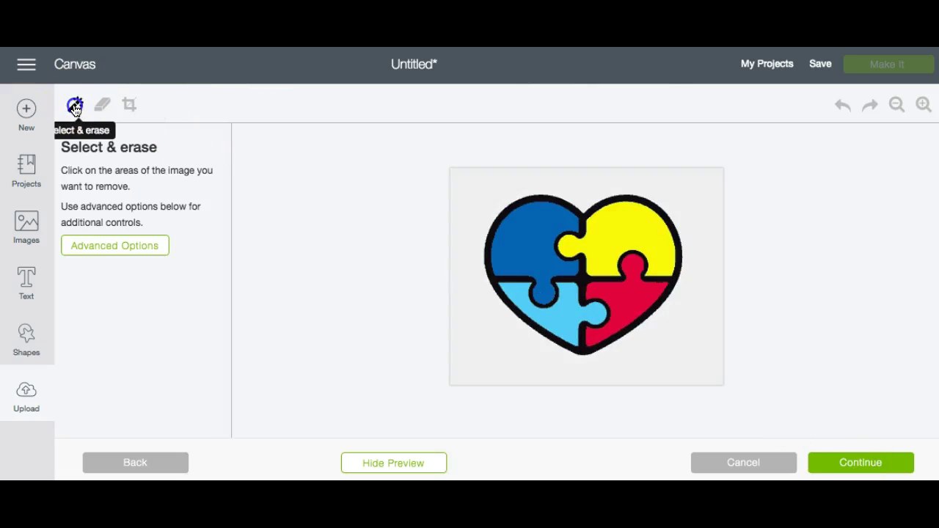
click(480, 212)
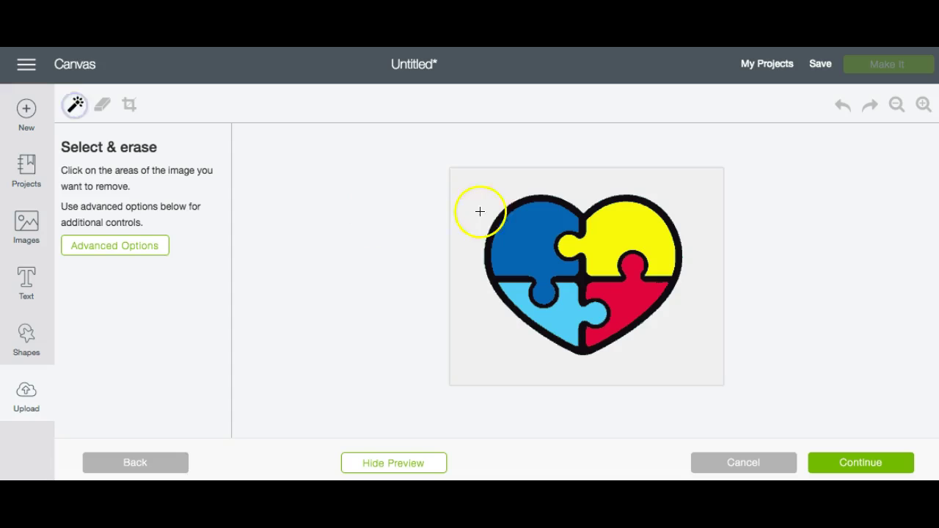
Keep the print-then-cut preview and save it as 'autism heart color'.
click(839, 461)
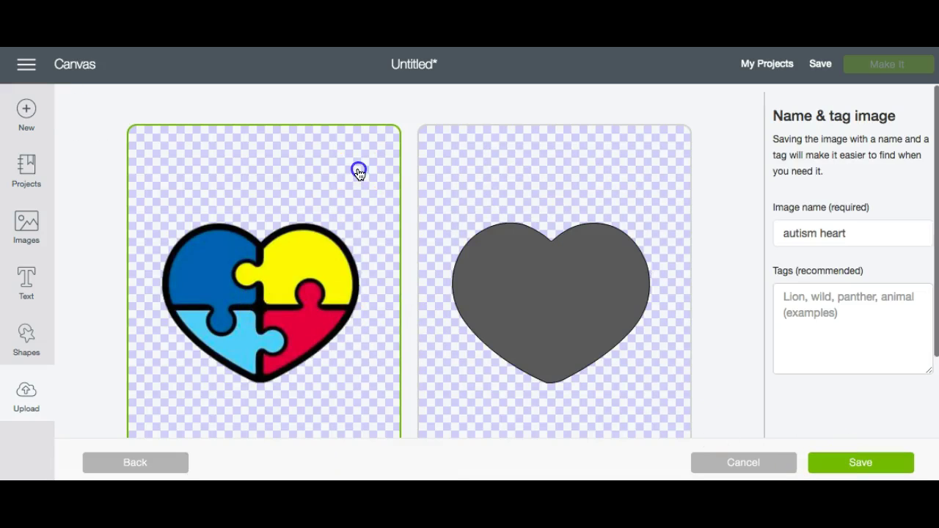
click(889, 232)
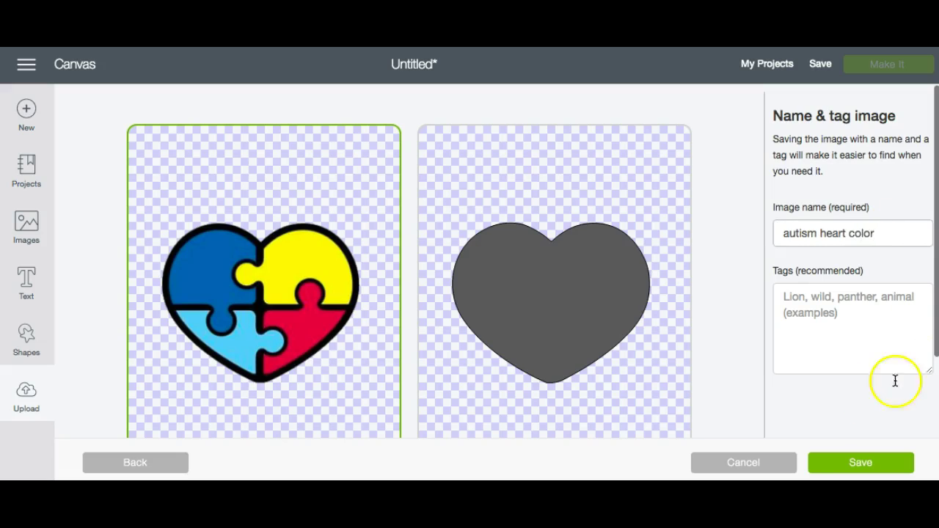
click(851, 464)
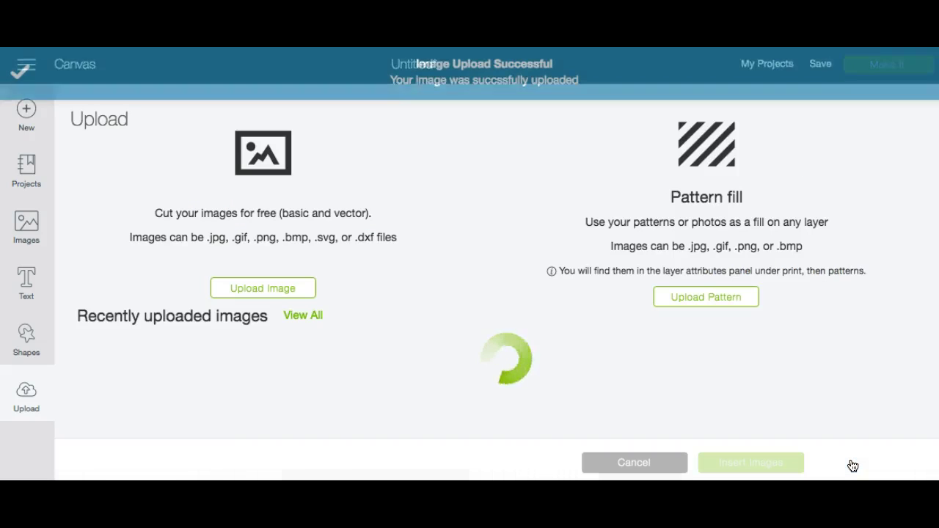
click(565, 331)
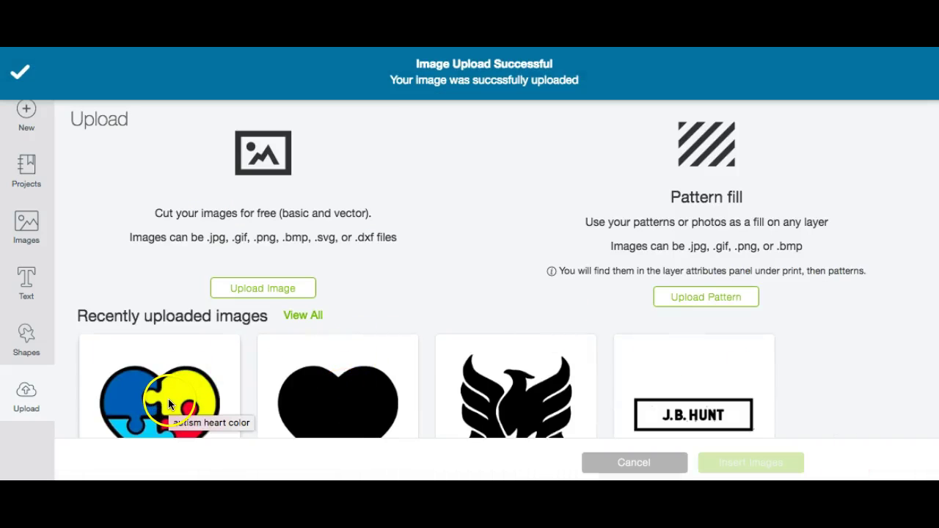
Upload autism heart.jpg a third time as Simple and erase the grey background.
click(273, 286)
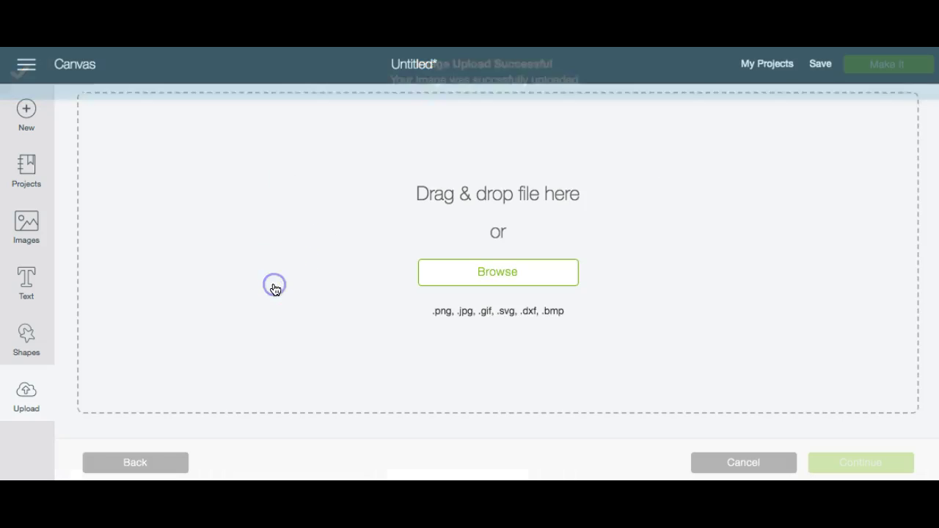
click(555, 274)
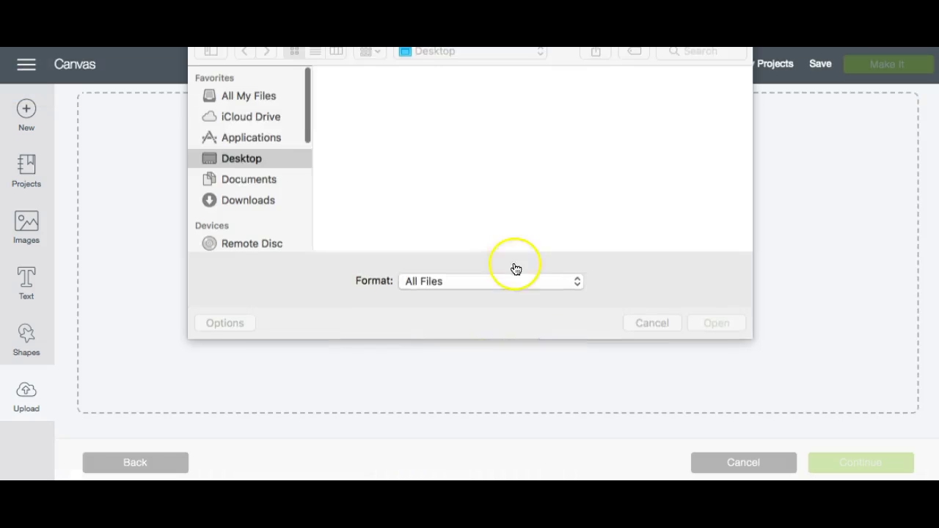
double_click(479, 106)
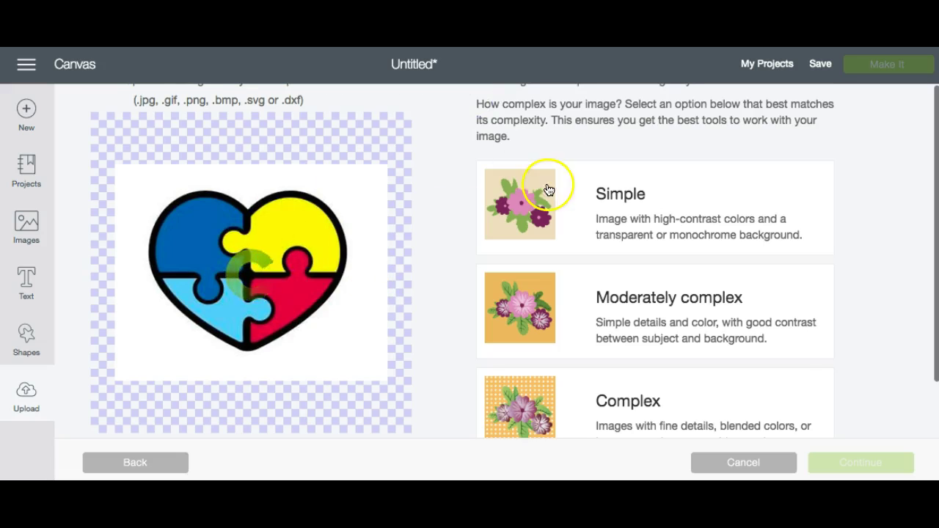
click(601, 192)
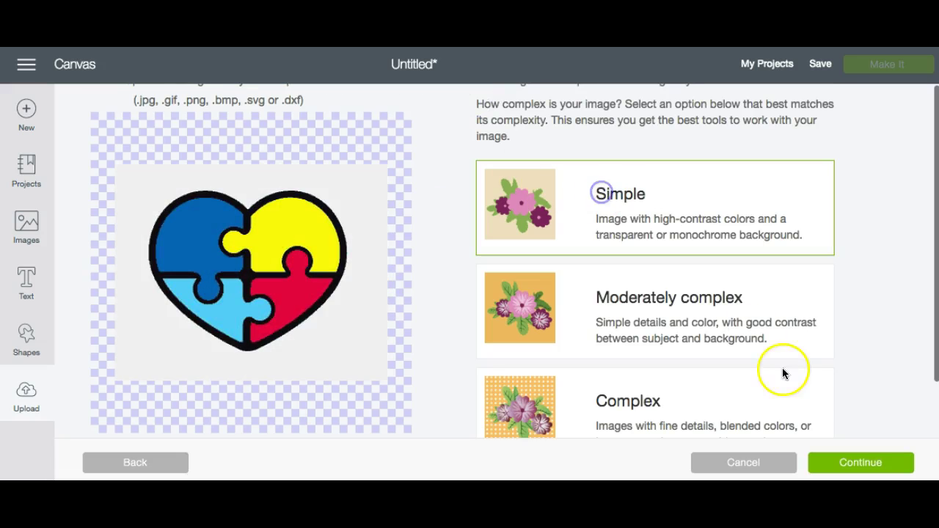
click(848, 465)
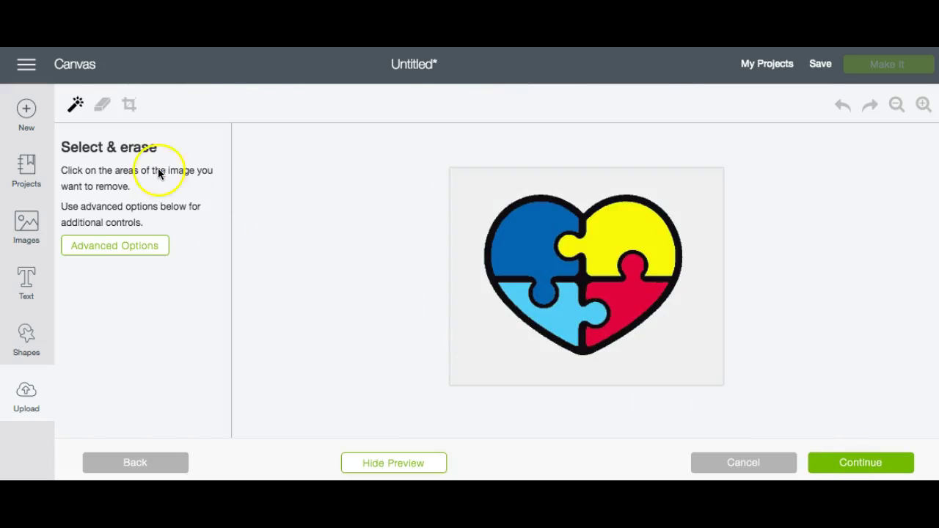
click(477, 180)
Wand-erase the black outline and the red, light-blue and yellow pieces, leaving the dark blue one.
click(509, 208)
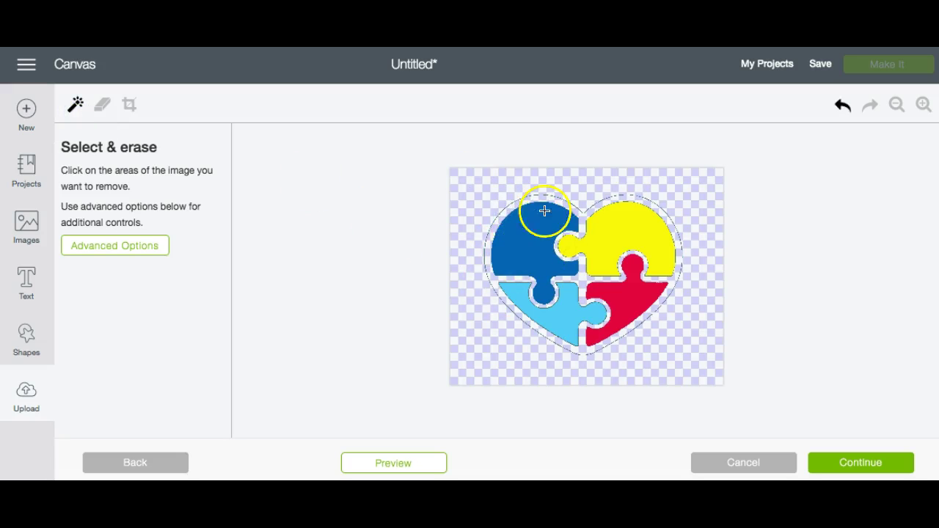
click(631, 230)
click(629, 333)
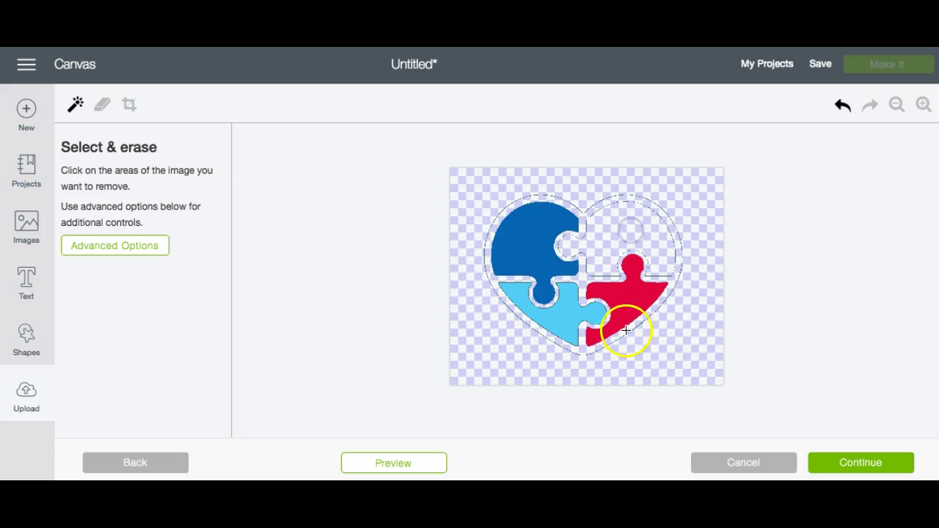
click(560, 311)
click(239, 208)
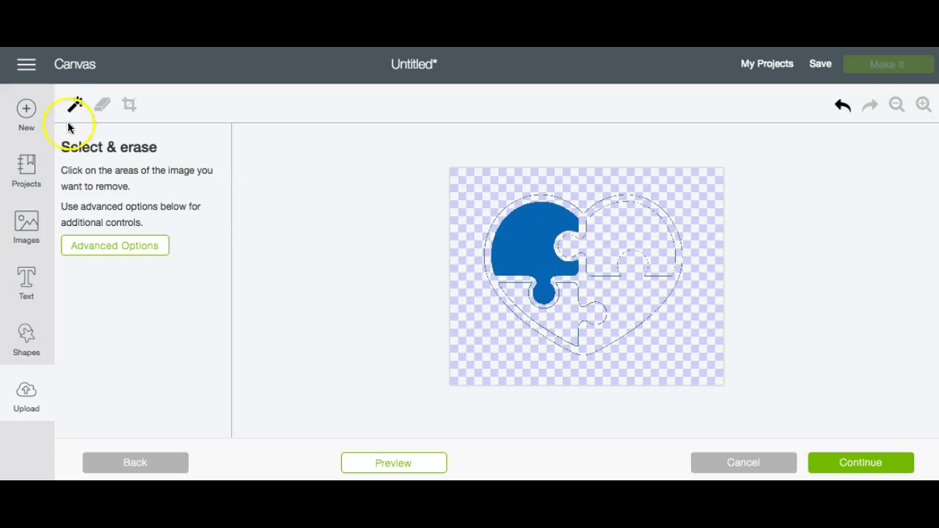
Zoom in and use a smaller freehand eraser to remove stray outline fragments around the dark blue piece.
click(102, 104)
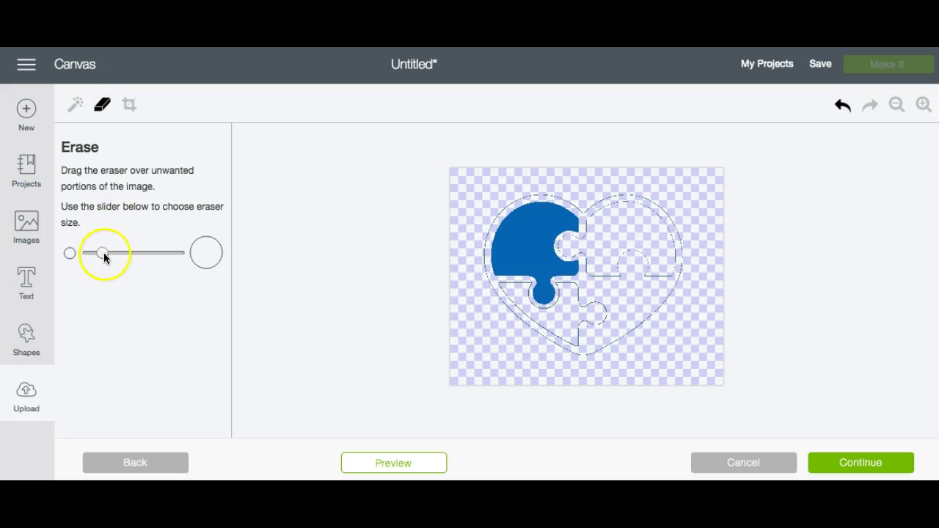
mouse_move(462, 293)
mouse_down()
mouse_move(499, 301)
mouse_move(523, 330)
mouse_move(581, 343)
mouse_move(592, 296)
mouse_move(611, 341)
mouse_move(672, 299)
mouse_move(662, 228)
mouse_move(627, 203)
mouse_move(608, 208)
mouse_move(605, 273)
mouse_move(652, 276)
mouse_move(630, 246)
mouse_up()
click(920, 105)
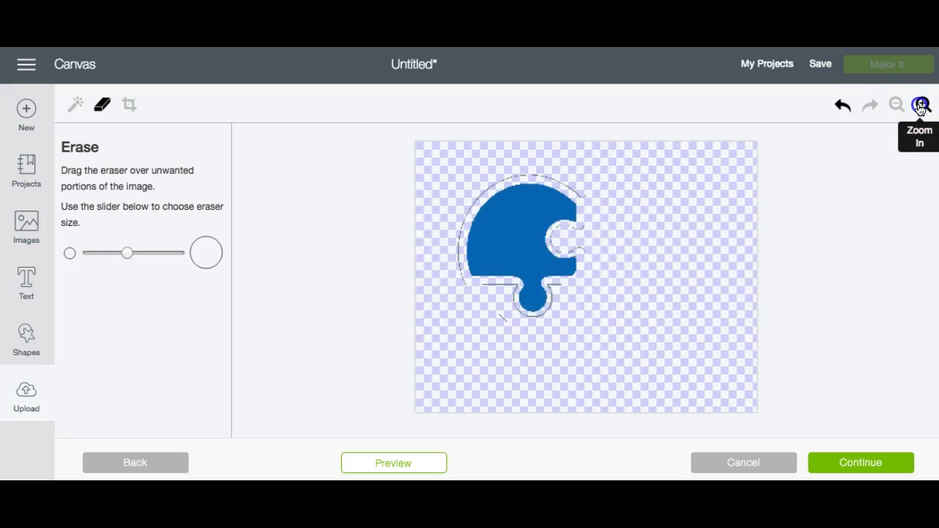
click(921, 107)
mouse_move(399, 348)
mouse_down()
mouse_move(425, 388)
mouse_move(416, 394)
mouse_up()
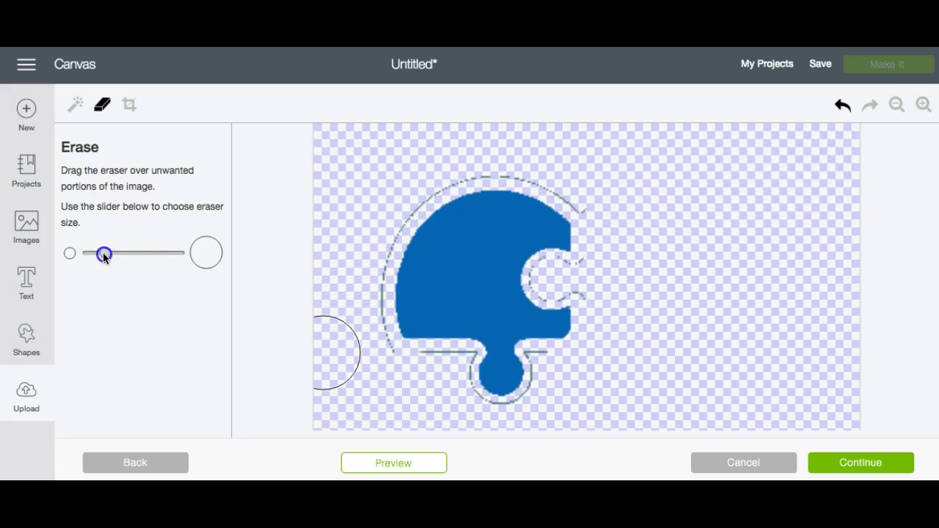
drag(101, 253, 98, 254)
mouse_move(382, 339)
mouse_down()
mouse_move(386, 247)
mouse_move(373, 277)
mouse_move(390, 234)
mouse_move(428, 185)
mouse_move(463, 175)
mouse_move(414, 185)
mouse_move(514, 174)
mouse_move(554, 190)
mouse_move(589, 217)
mouse_move(602, 260)
mouse_move(537, 275)
mouse_move(546, 293)
mouse_move(583, 291)
mouse_move(549, 369)
mouse_move(538, 358)
mouse_move(538, 398)
mouse_move(509, 408)
mouse_move(536, 389)
mouse_move(524, 403)
mouse_move(489, 408)
mouse_up()
click(843, 105)
mouse_move(504, 409)
mouse_down()
mouse_move(480, 414)
mouse_move(462, 388)
mouse_move(466, 357)
mouse_move(419, 358)
mouse_up()
Save the dark blue piece as a cut image named 'autism heart dark blue'.
click(863, 461)
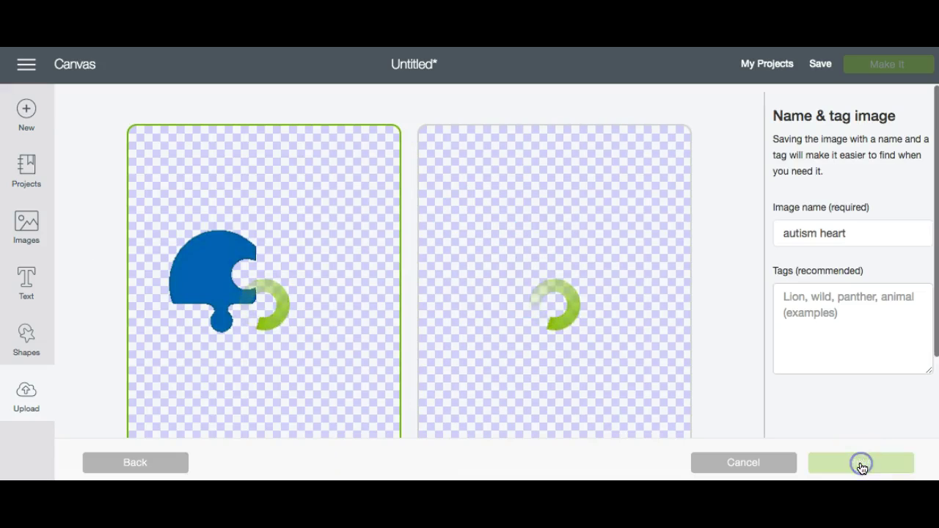
click(623, 254)
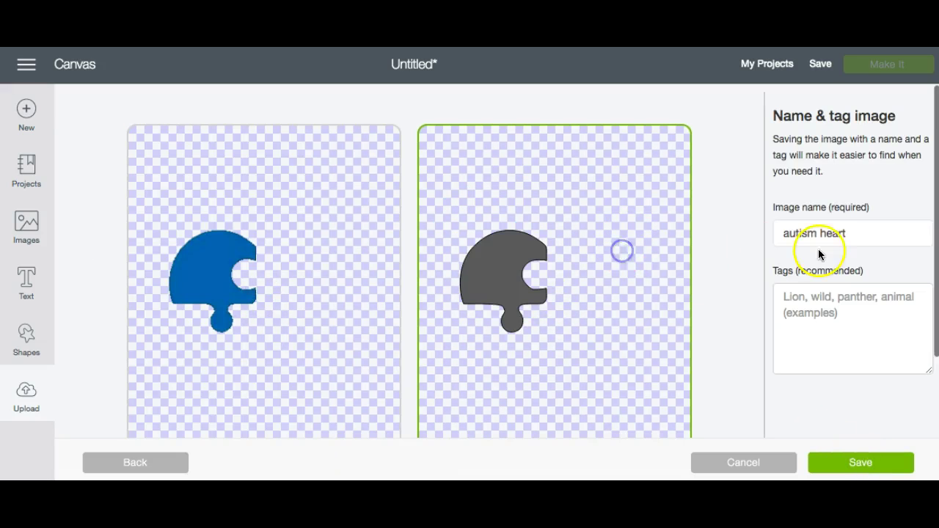
click(870, 236)
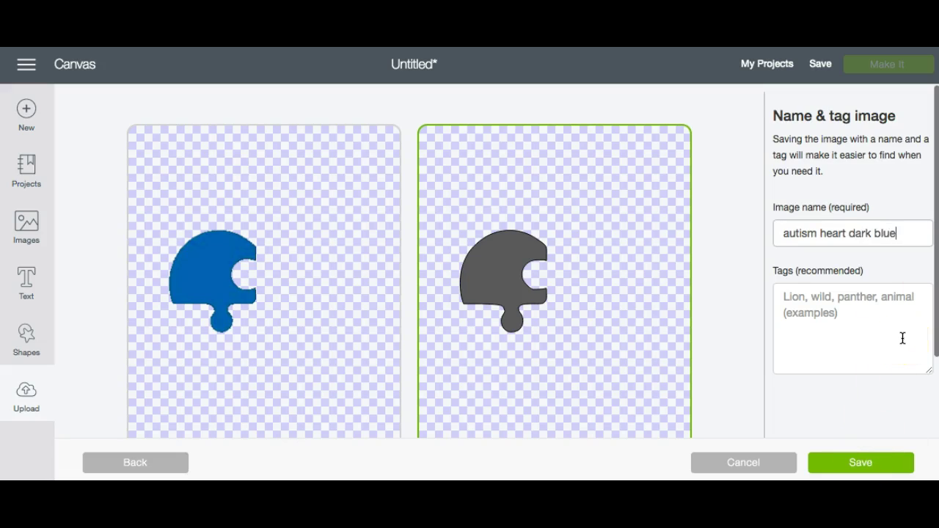
click(872, 462)
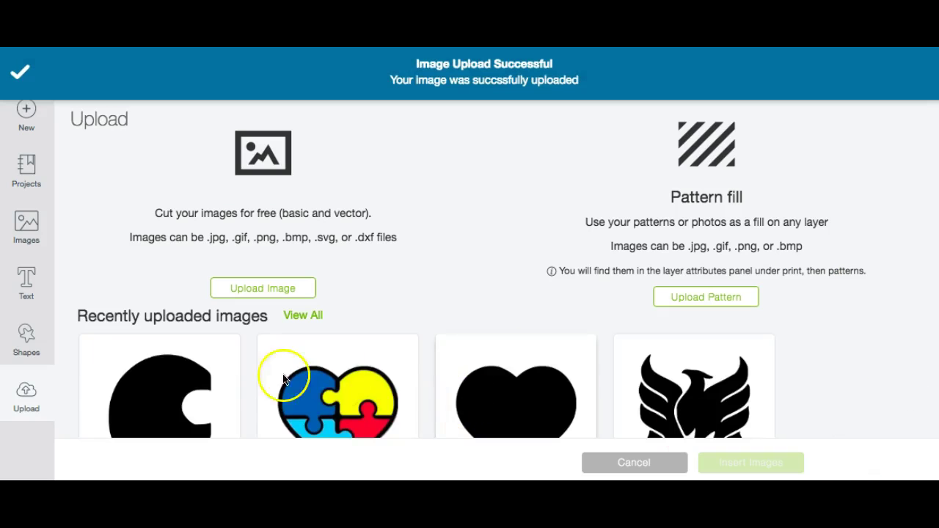
Upload autism heart.jpg a fourth time as a Simple image.
click(252, 292)
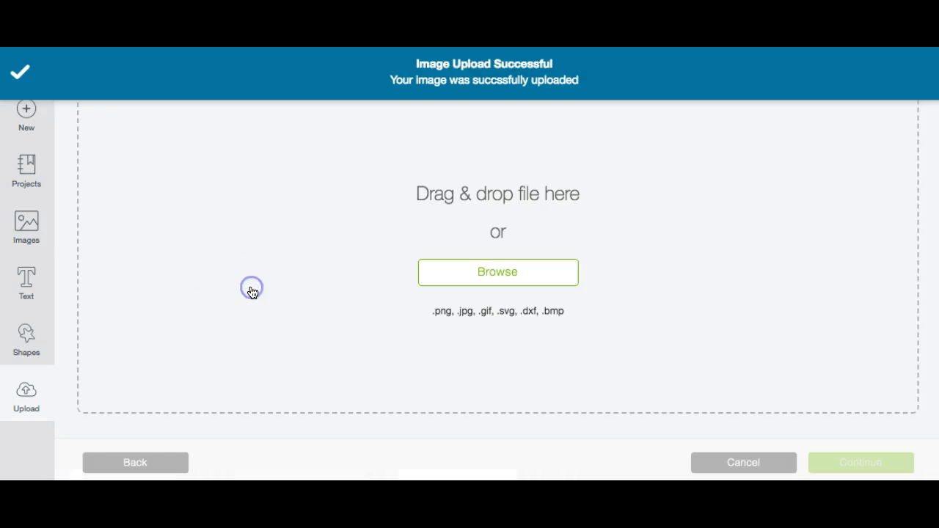
click(459, 271)
double_click(488, 108)
click(616, 180)
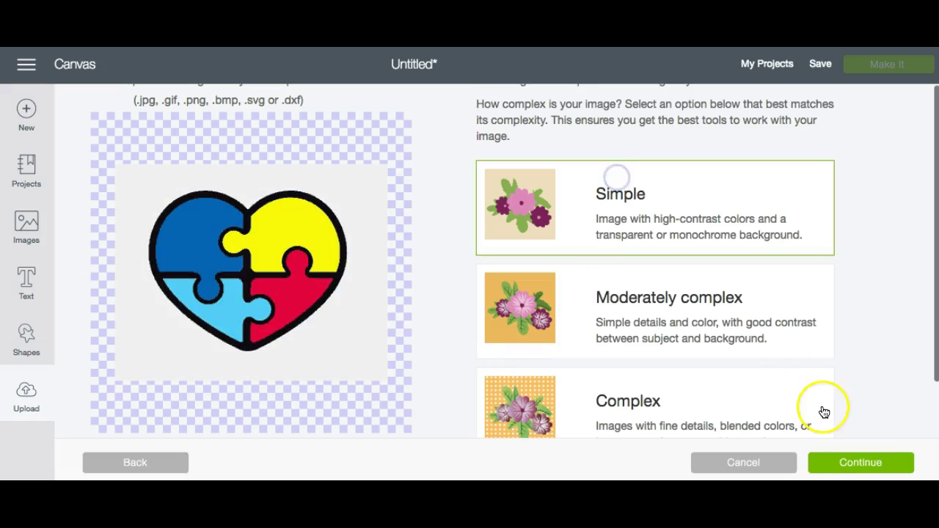
click(861, 462)
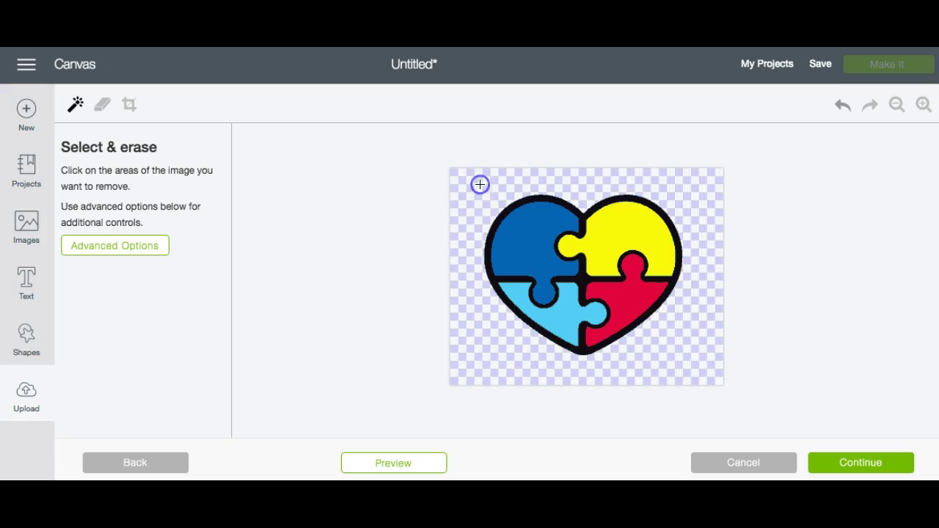
Wand-erase the outline and the dark blue, red and light-blue pieces, keeping only the yellow piece.
click(503, 214)
click(534, 244)
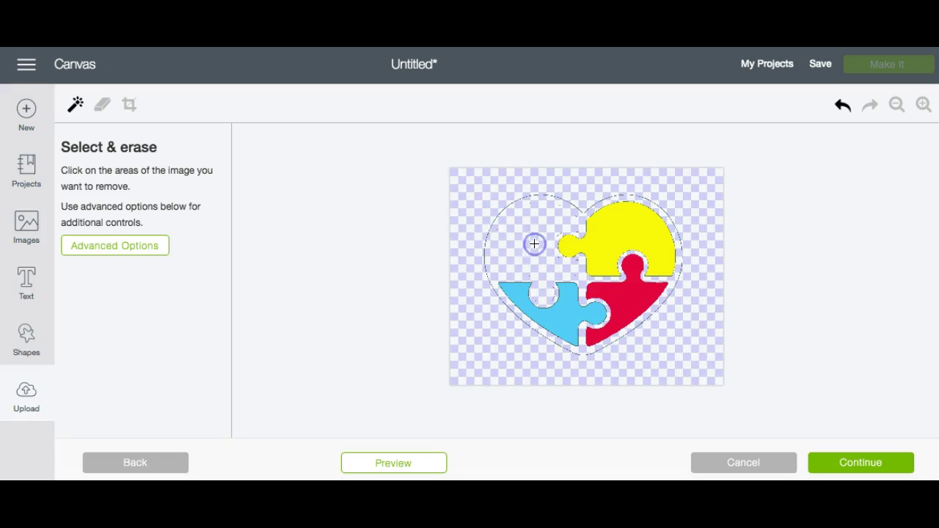
click(552, 321)
click(623, 303)
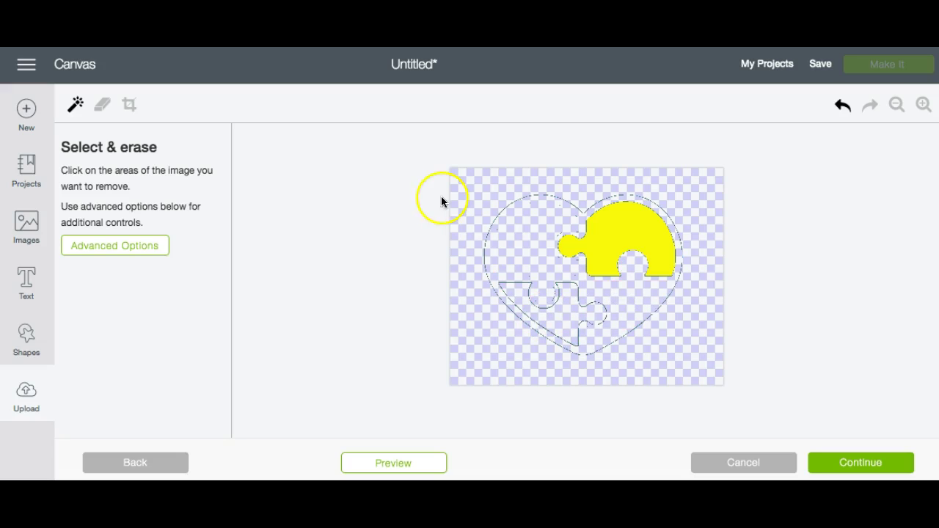
click(102, 104)
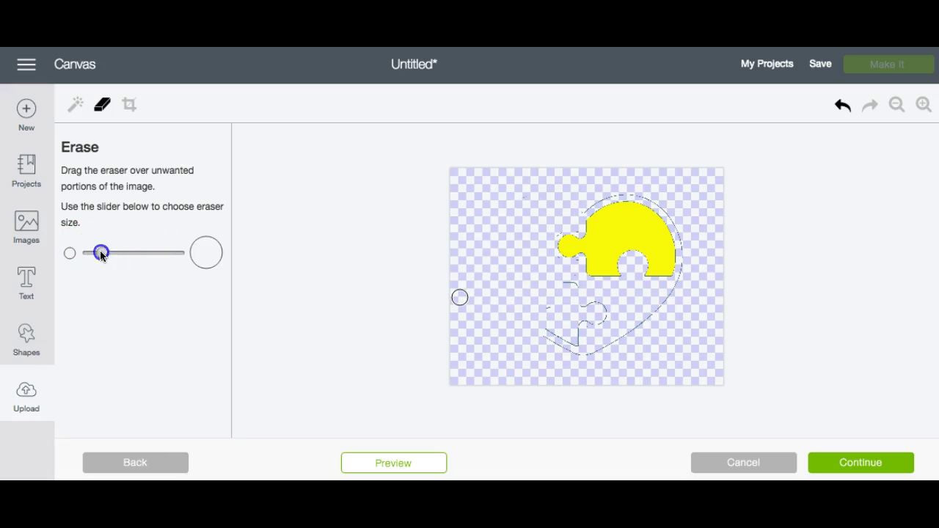
Zoom in and erase the leftover dashed outline around the yellow piece.
mouse_move(457, 299)
mouse_down()
mouse_move(423, 298)
mouse_move(463, 308)
mouse_move(503, 292)
mouse_move(560, 300)
mouse_move(563, 339)
mouse_move(607, 336)
mouse_move(602, 326)
mouse_move(595, 330)
mouse_move(669, 326)
mouse_move(685, 311)
mouse_up()
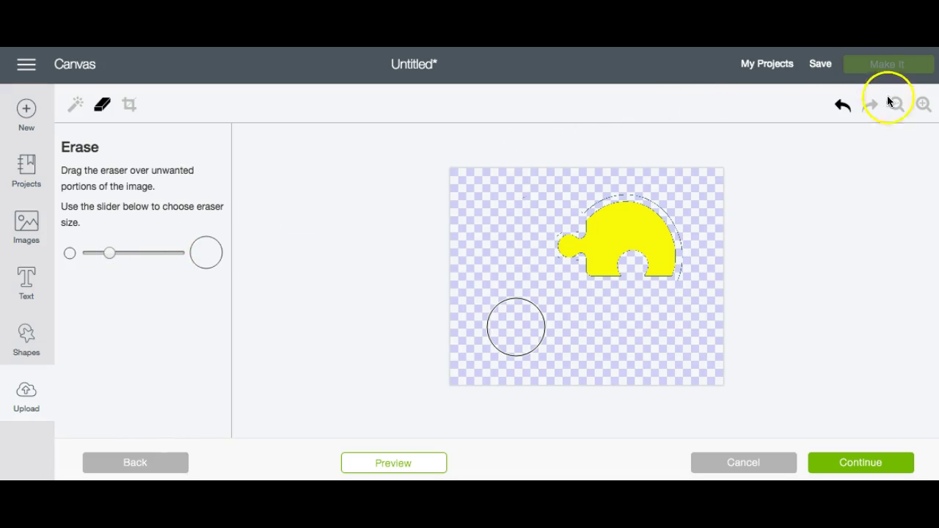
click(922, 105)
click(922, 104)
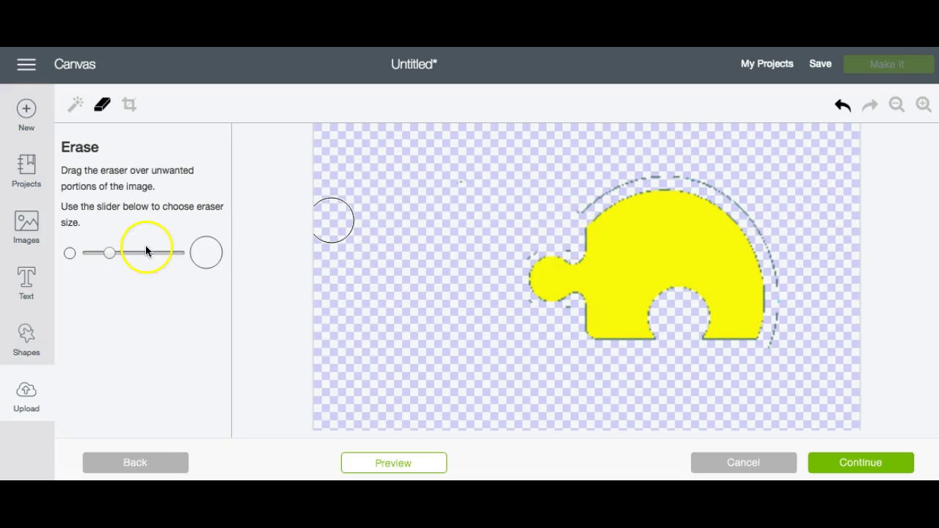
click(842, 105)
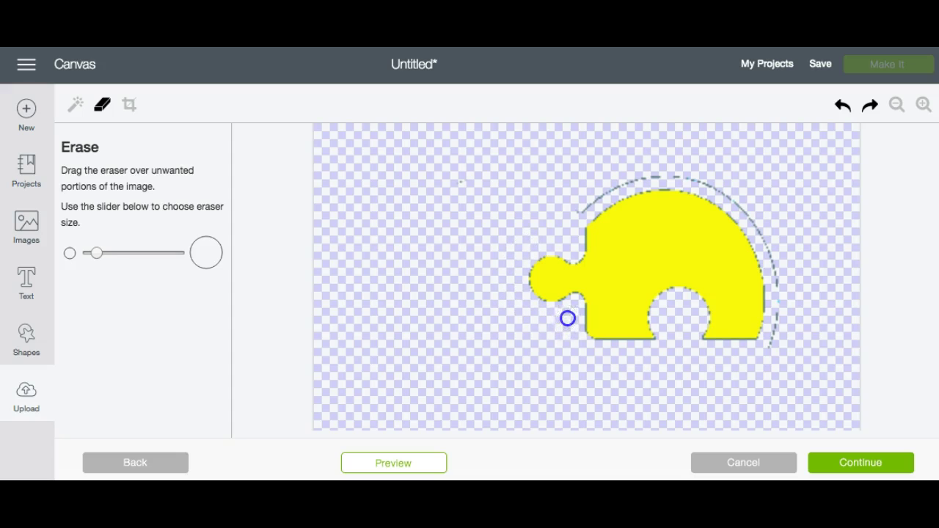
drag(558, 189, 573, 212)
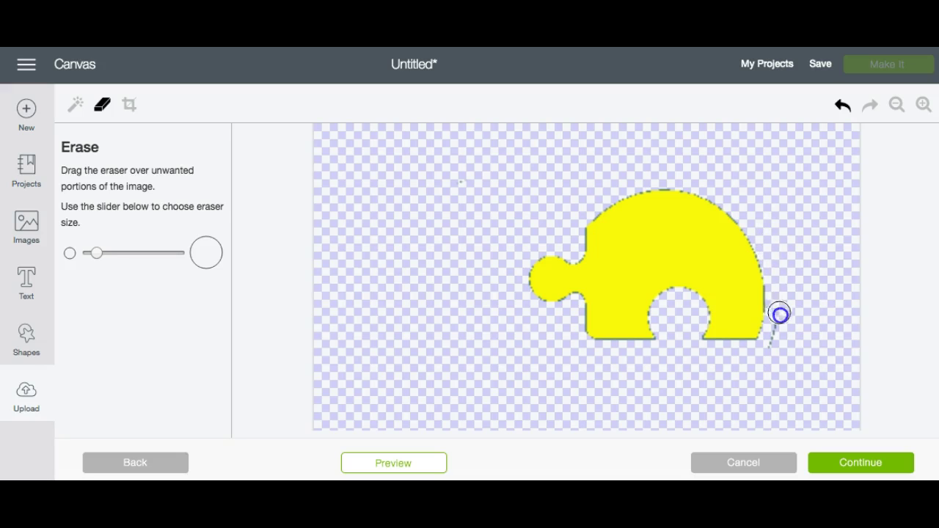
click(854, 64)
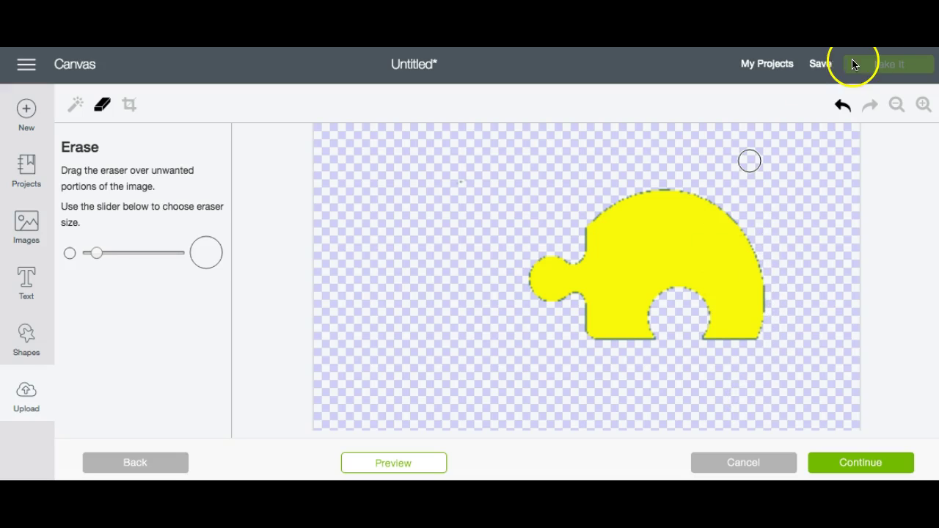
Save the yellow piece as a cut image named 'autism heart yellow'.
click(879, 463)
click(508, 325)
click(879, 235)
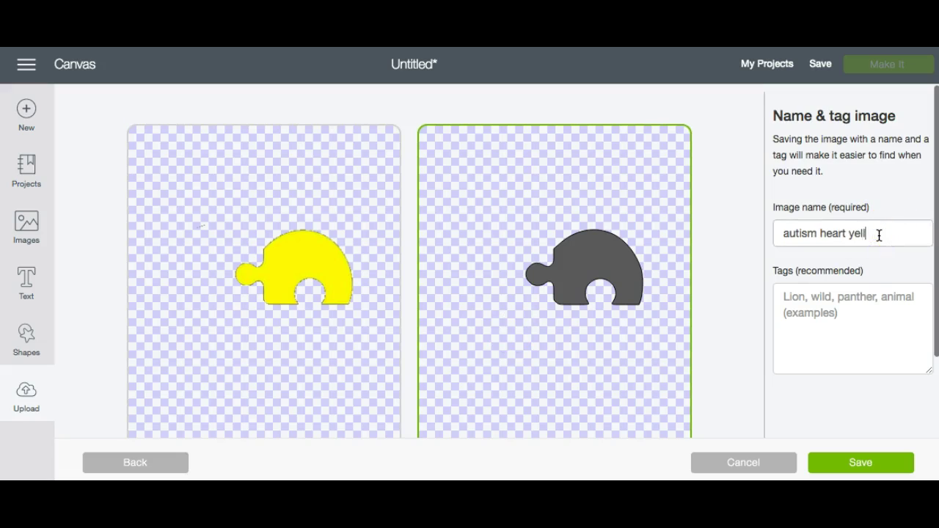
click(885, 473)
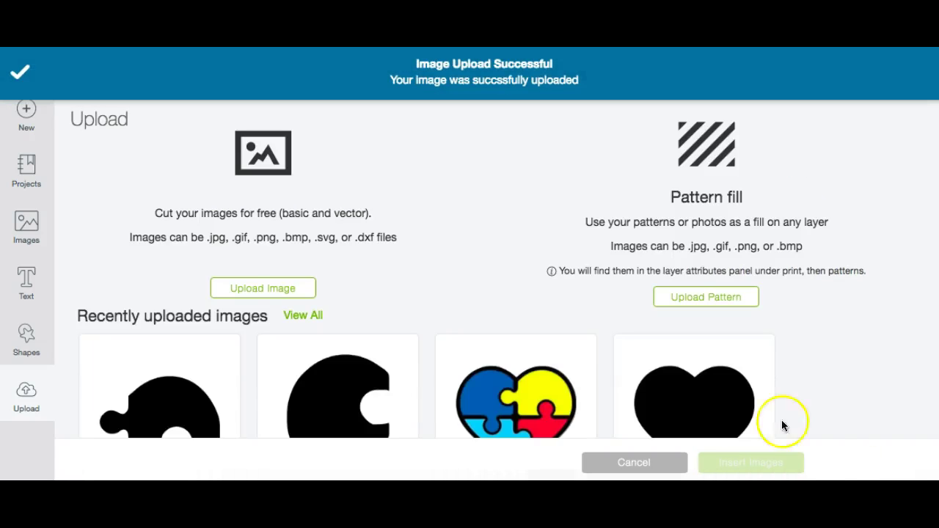
Upload autism heart.jpg a fifth time as a Simple image.
click(249, 293)
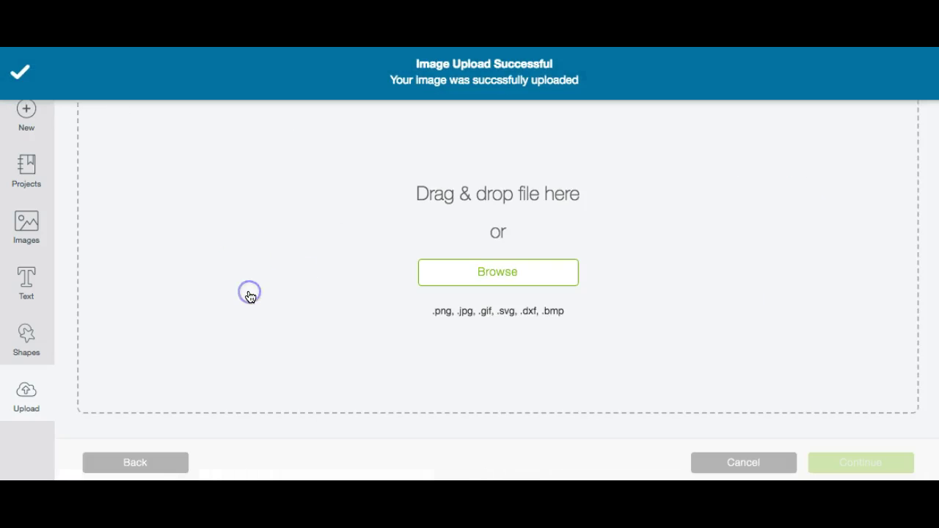
click(492, 279)
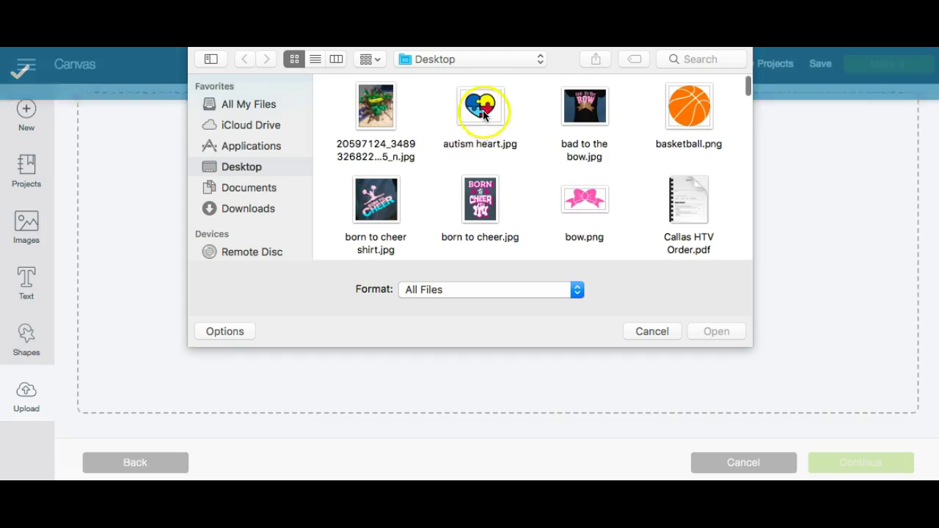
double_click(477, 147)
click(579, 199)
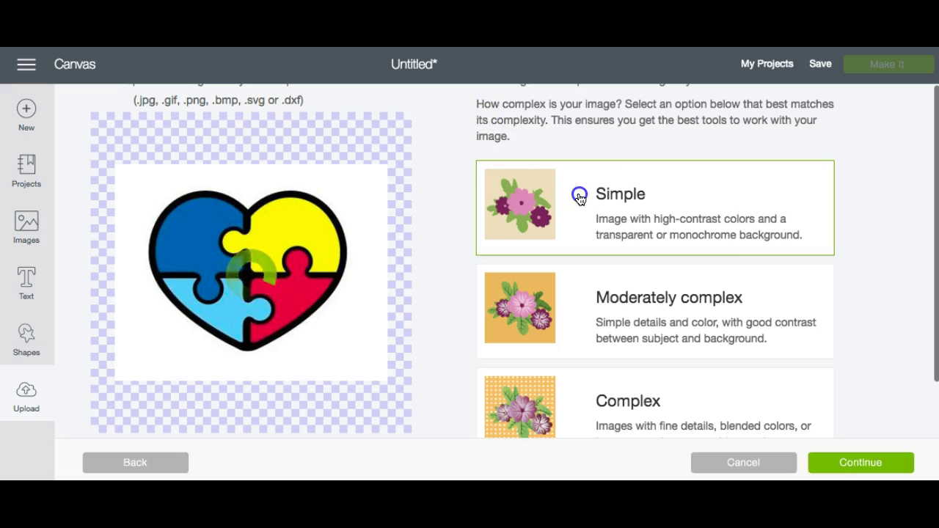
click(839, 460)
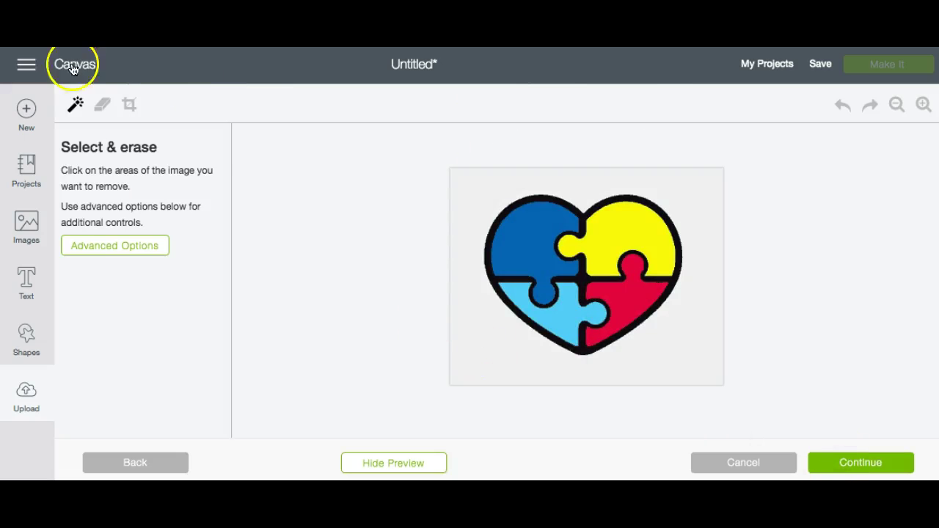
Wand-erase the background, outline, and dark blue, yellow and red pieces, leaving the light-blue piece.
click(486, 186)
click(502, 214)
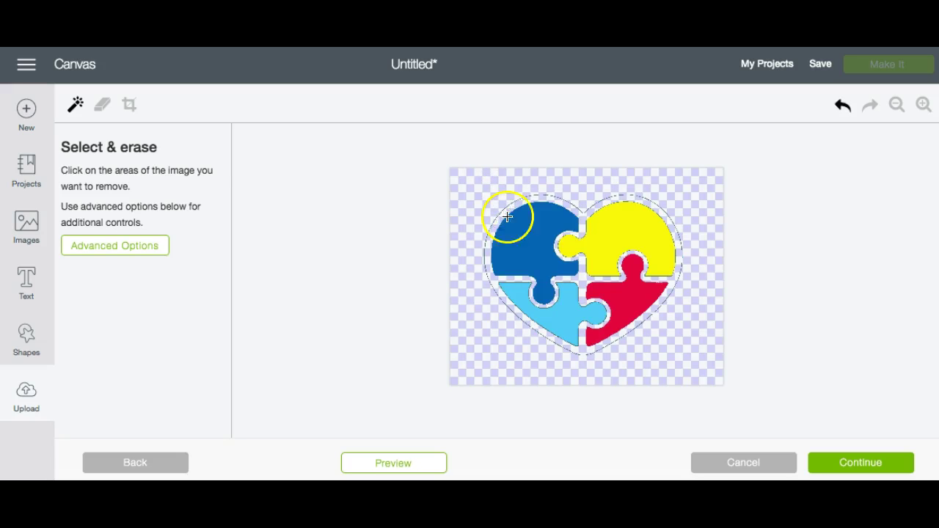
click(536, 241)
click(639, 234)
click(638, 308)
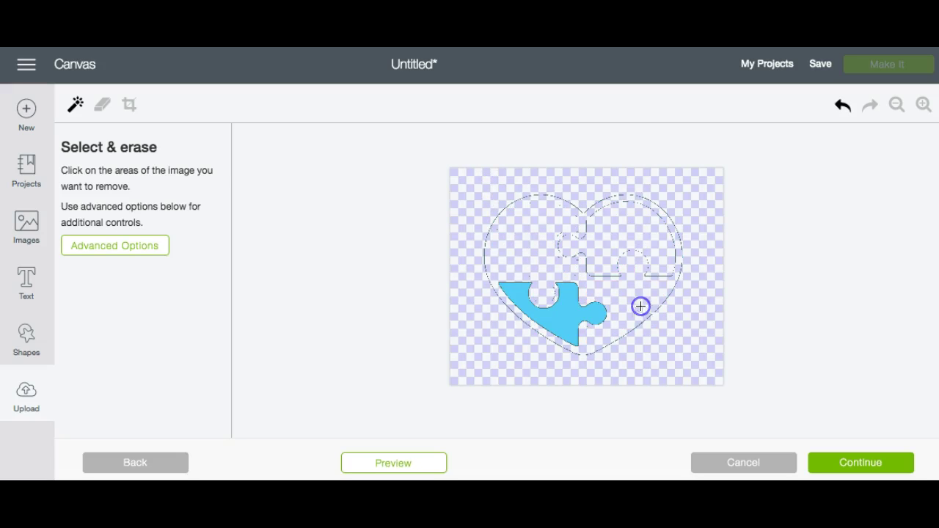
click(103, 105)
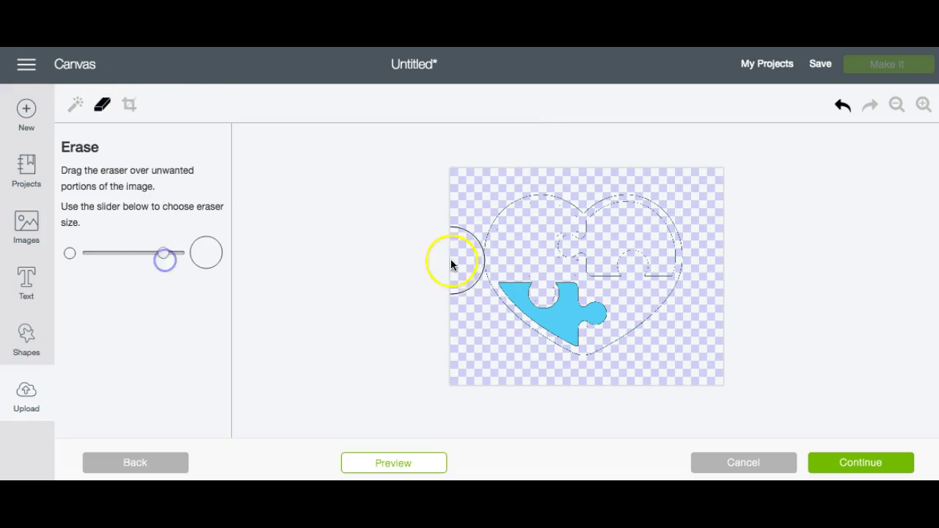
Erase leftover outline and the stray dotted line along the light-blue piece with a smaller, zoomed-in eraser.
mouse_move(453, 257)
mouse_down()
mouse_move(483, 268)
mouse_move(476, 242)
mouse_move(522, 211)
mouse_move(553, 226)
mouse_move(615, 226)
mouse_move(635, 215)
mouse_move(590, 241)
mouse_move(620, 260)
mouse_move(658, 234)
mouse_move(674, 247)
mouse_move(676, 284)
mouse_move(654, 346)
mouse_move(616, 374)
mouse_up()
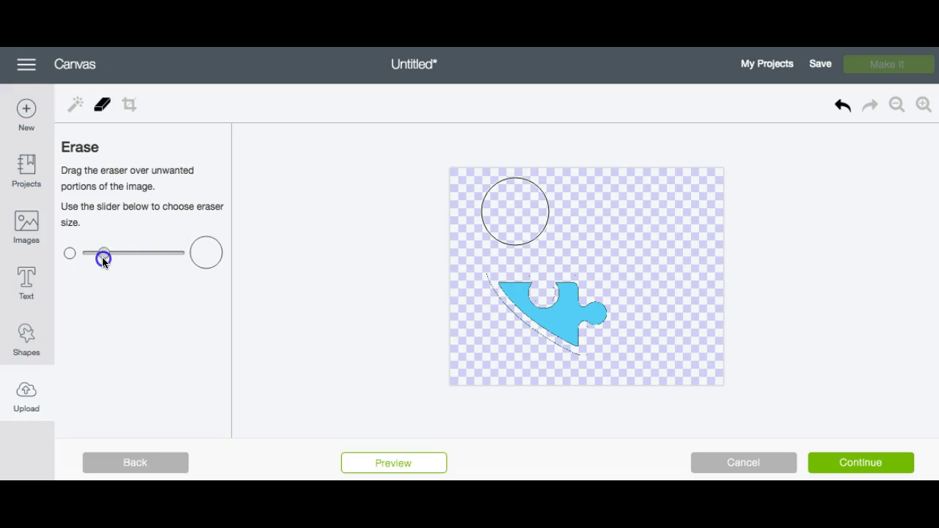
drag(101, 256, 99, 255)
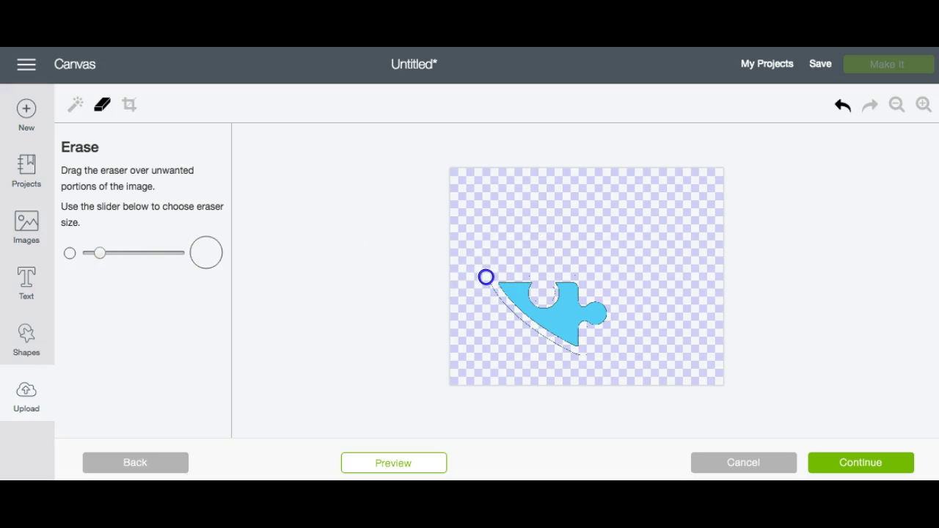
click(924, 105)
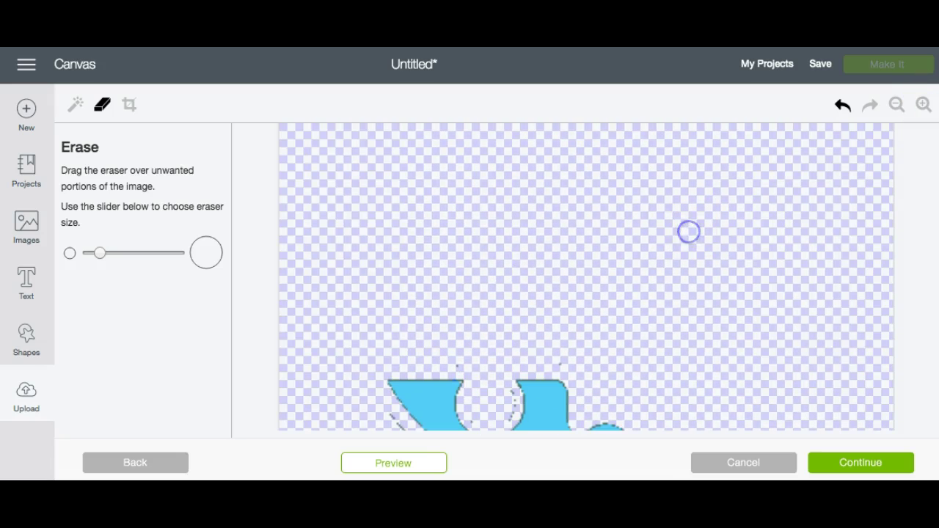
scroll(686, 213, down, 3)
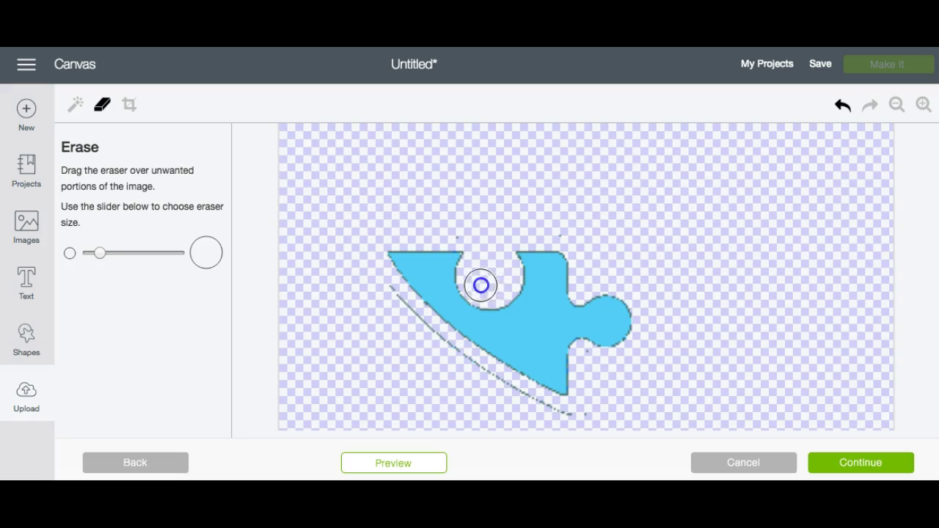
click(387, 289)
mouse_move(388, 295)
mouse_down()
mouse_move(442, 352)
mouse_move(570, 423)
mouse_up()
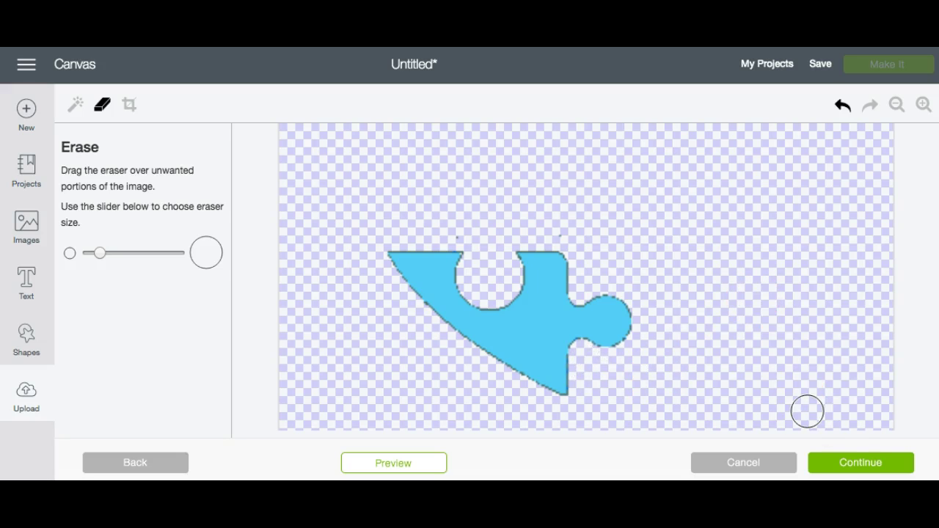
Save the light-blue piece as a cut image named 'autism heart light blue'.
click(844, 463)
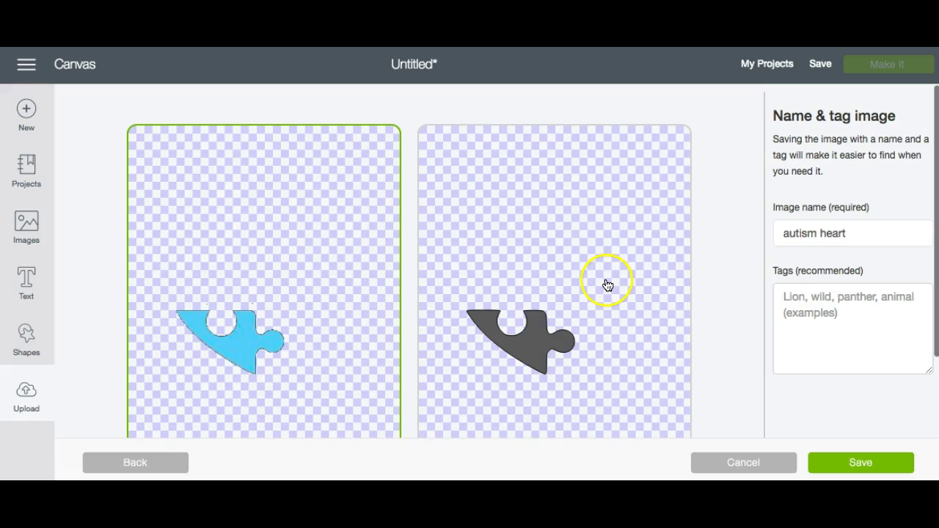
click(562, 245)
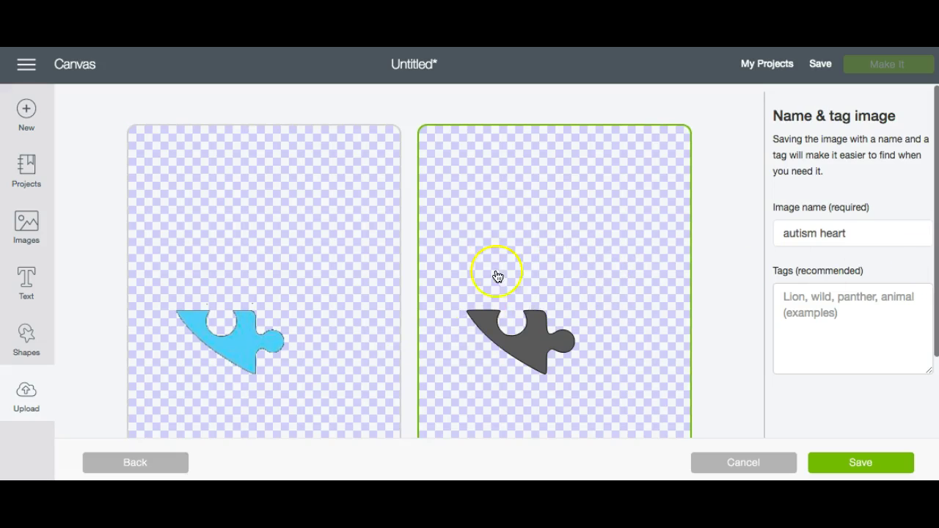
click(891, 229)
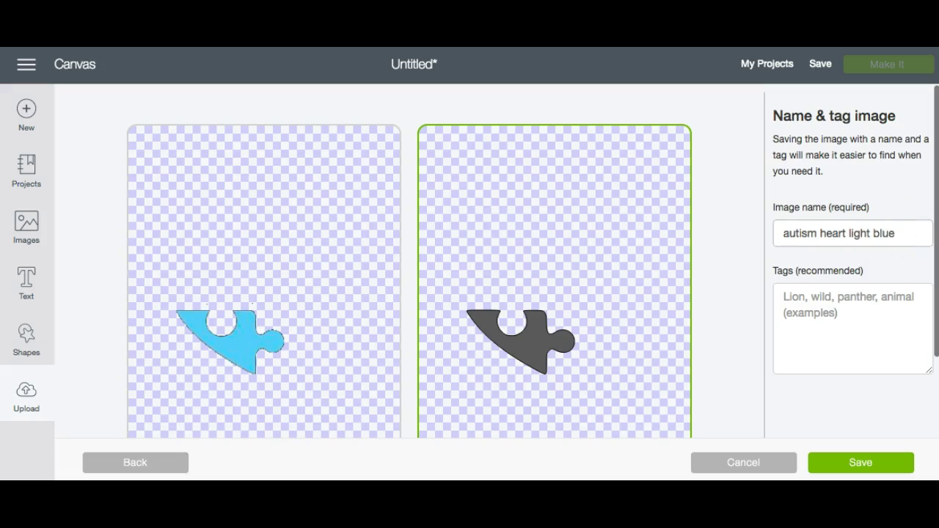
click(878, 465)
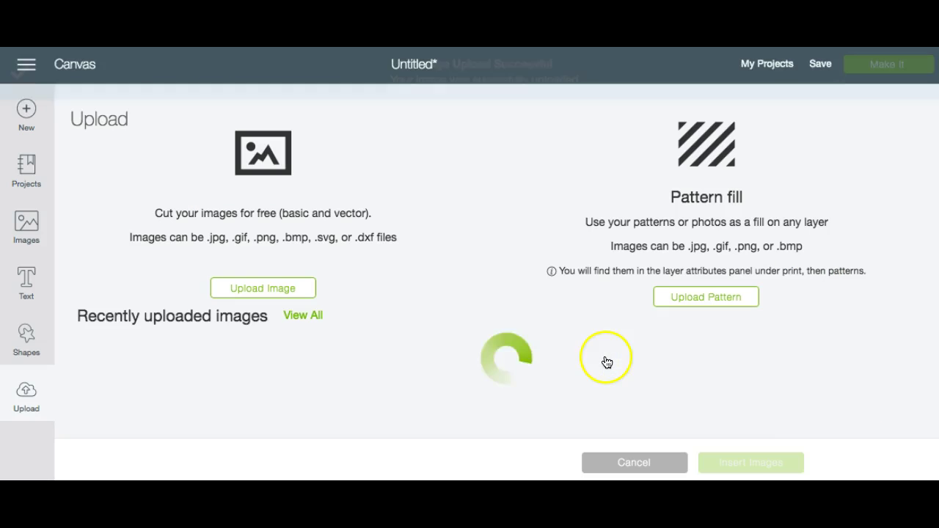
scroll(411, 290, down, 2)
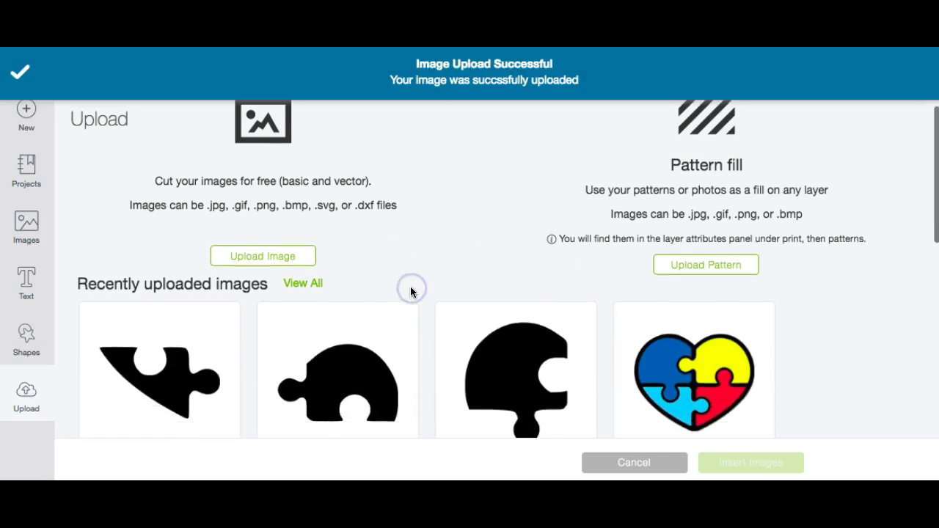
scroll(411, 292, down, 5)
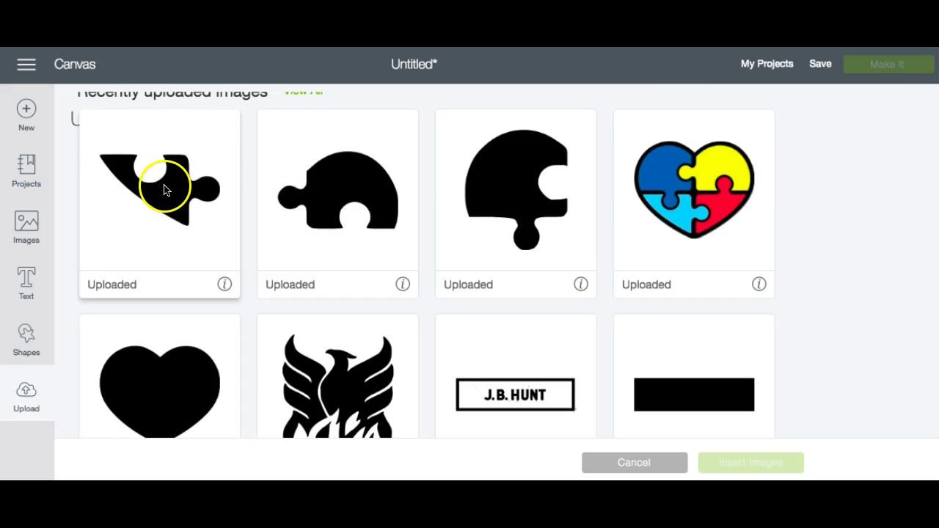
scroll(860, 189, up, 4)
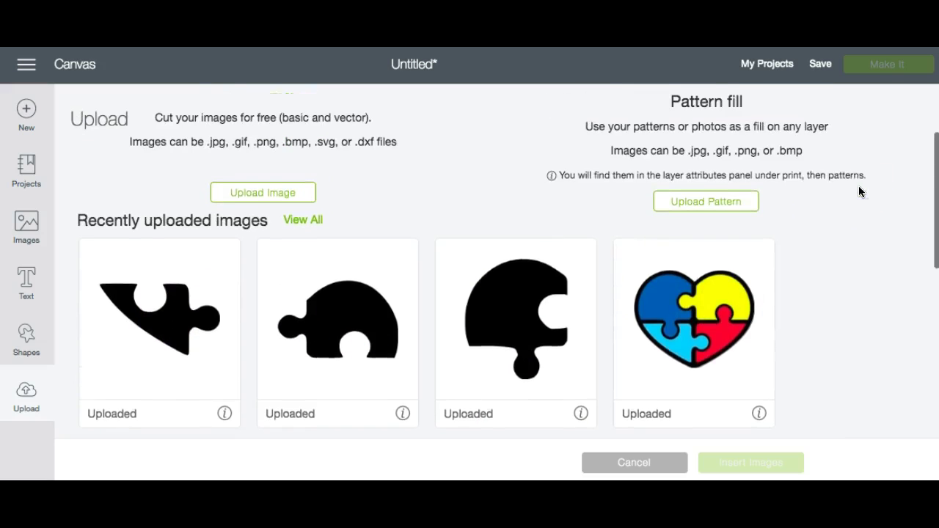
scroll(860, 191, up, 2)
Upload autism heart.jpg again as a Simple image.
click(269, 263)
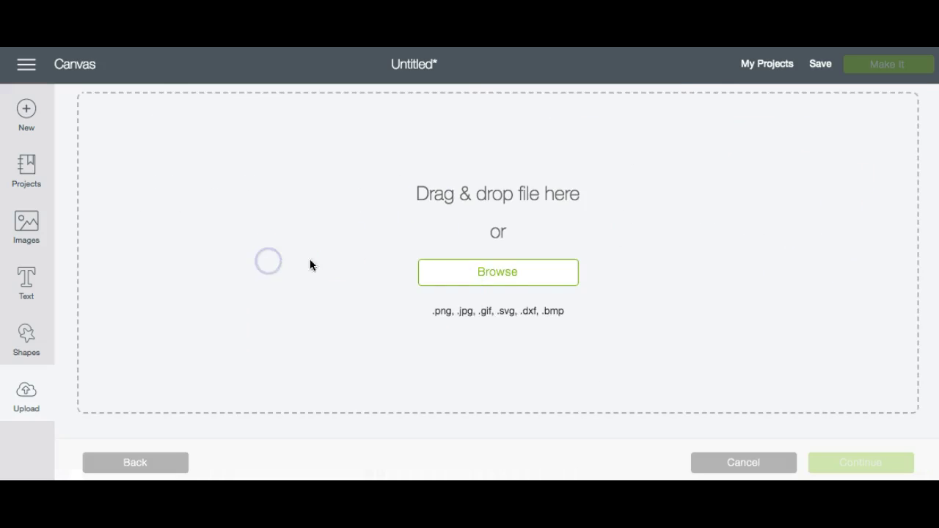
click(489, 268)
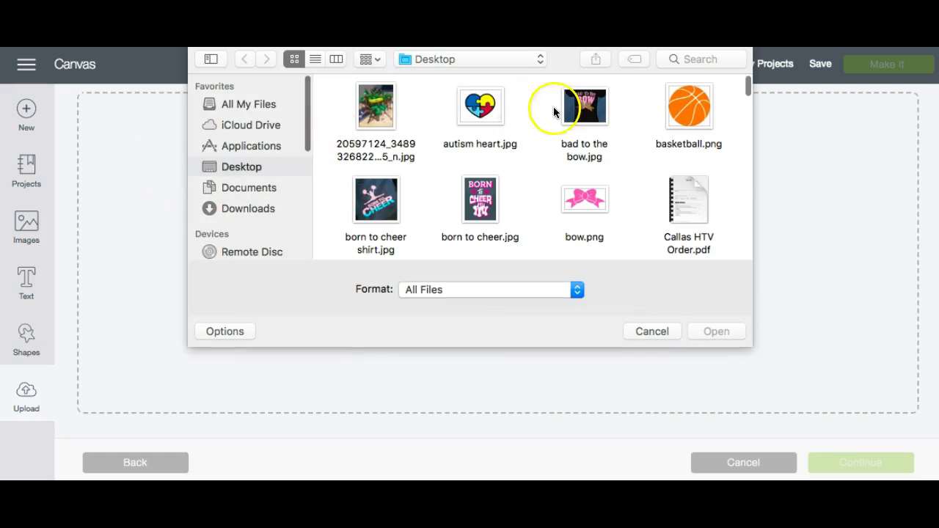
double_click(480, 110)
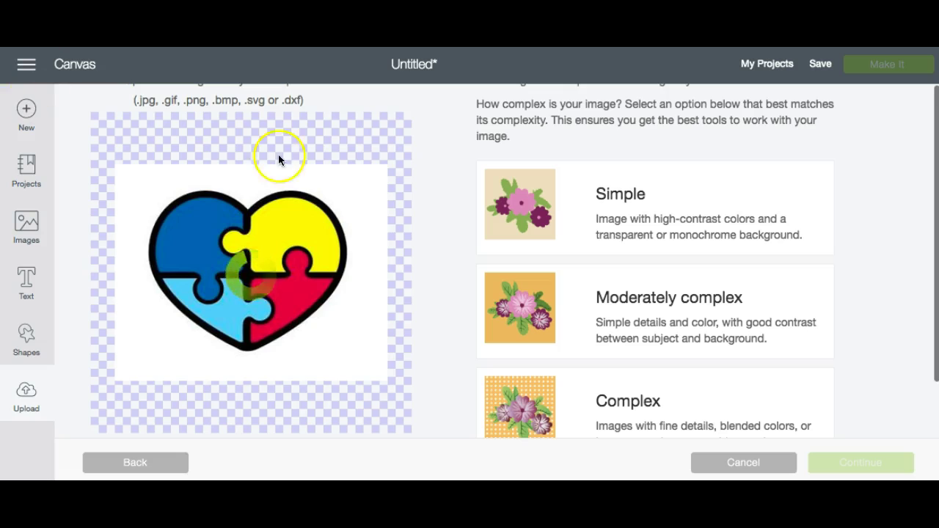
click(630, 176)
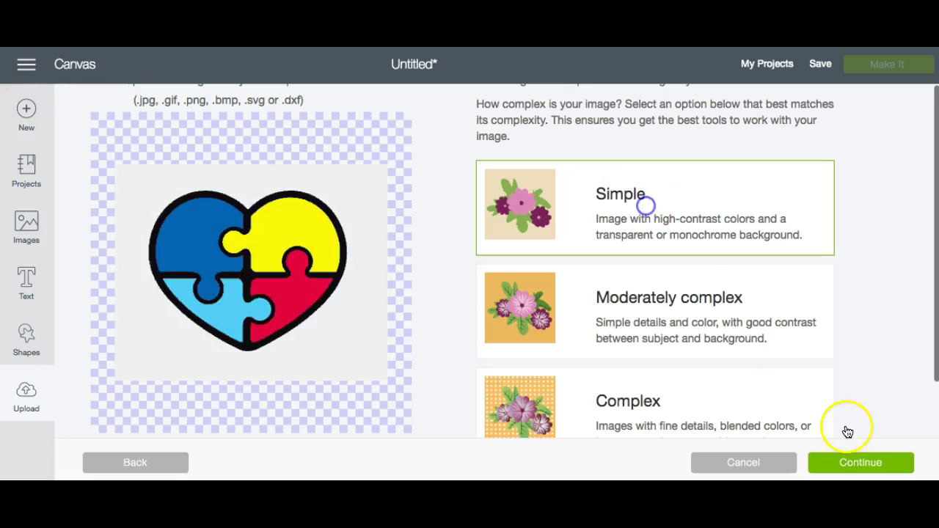
click(873, 459)
Erase the background, outline, dark blue, yellow and light blue pieces, leaving only the red piece.
click(70, 106)
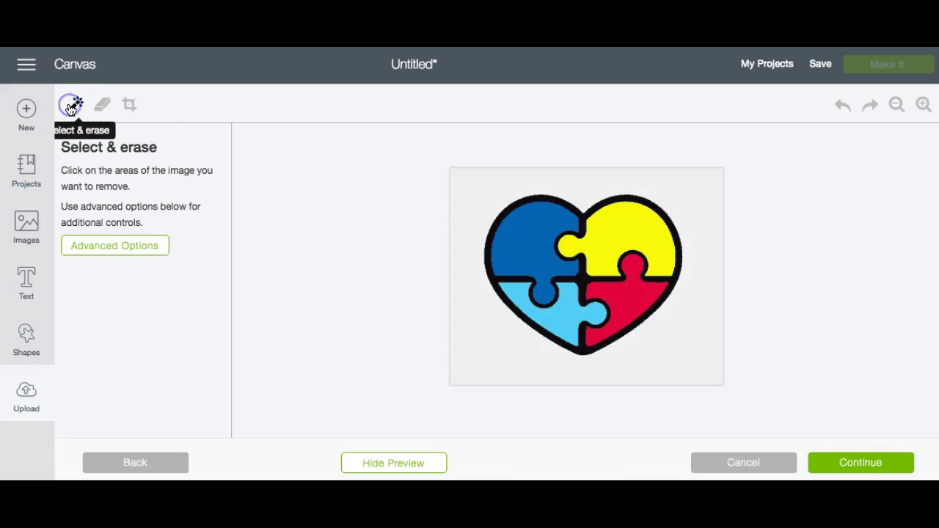
click(457, 185)
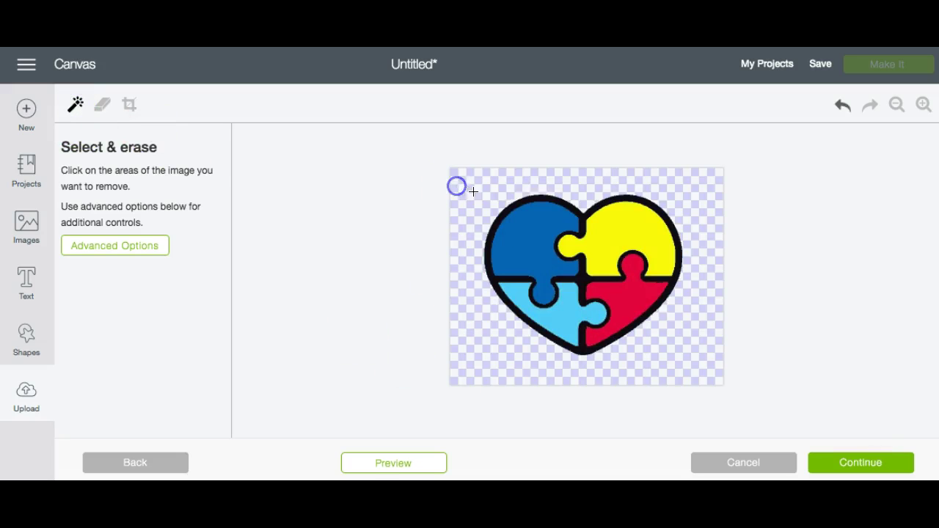
click(518, 201)
click(540, 244)
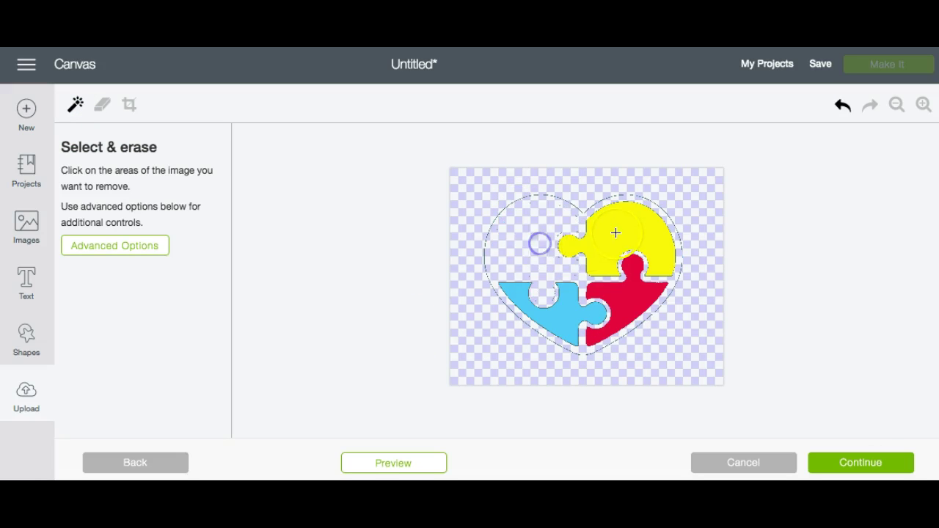
click(616, 232)
click(535, 331)
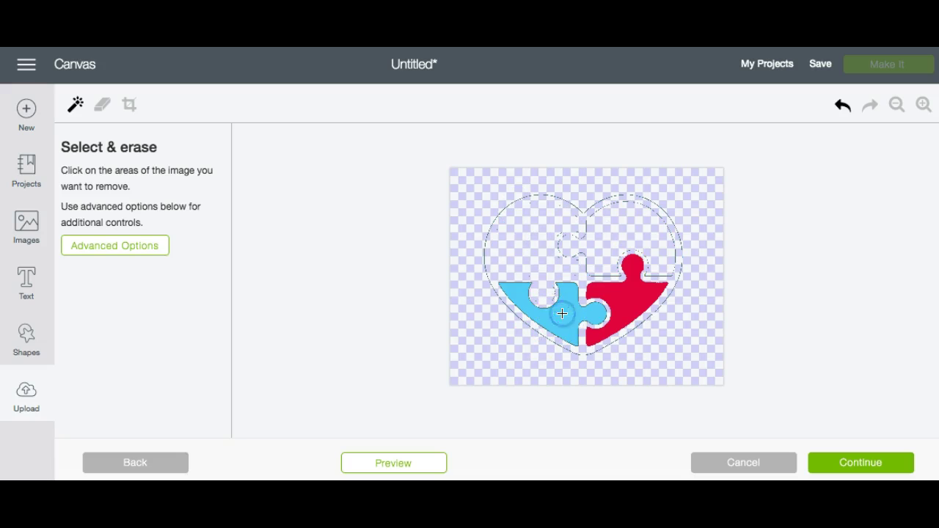
click(562, 314)
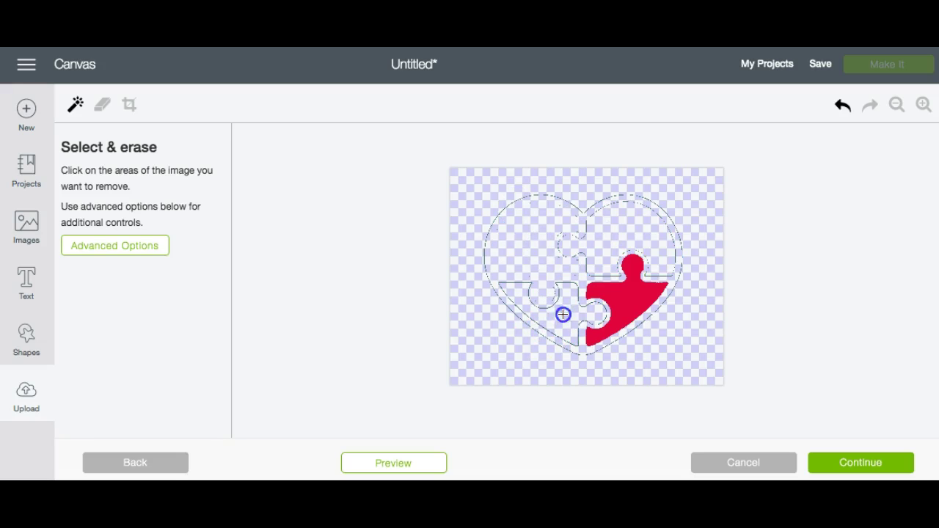
Freehand-erase the leftover heart outline around the red piece and zoom in on it.
click(103, 105)
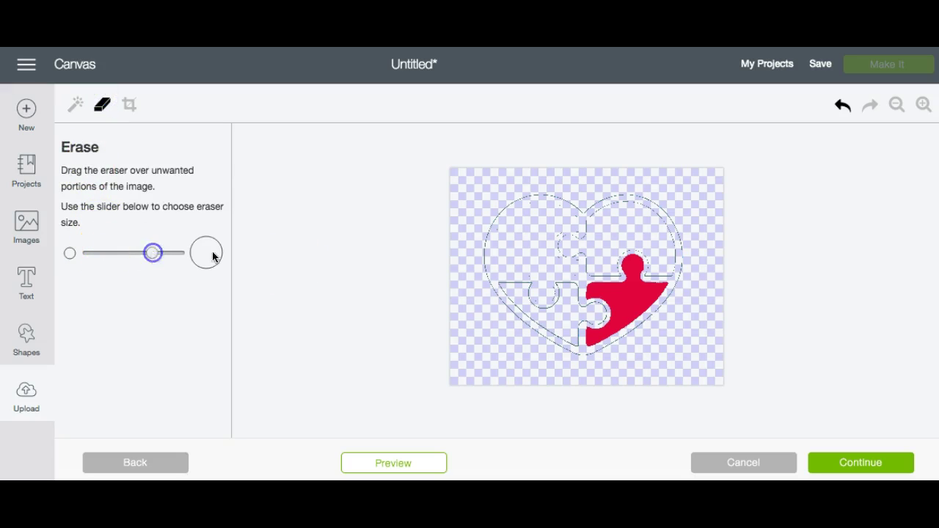
mouse_move(289, 259)
mouse_down()
mouse_move(491, 274)
mouse_move(543, 326)
mouse_move(515, 313)
mouse_move(478, 262)
mouse_move(509, 215)
mouse_move(553, 187)
mouse_move(561, 232)
mouse_move(540, 285)
mouse_move(541, 309)
mouse_move(556, 295)
mouse_move(540, 327)
mouse_move(554, 349)
mouse_move(532, 266)
mouse_move(581, 207)
mouse_move(634, 197)
mouse_move(667, 209)
mouse_move(706, 283)
mouse_up()
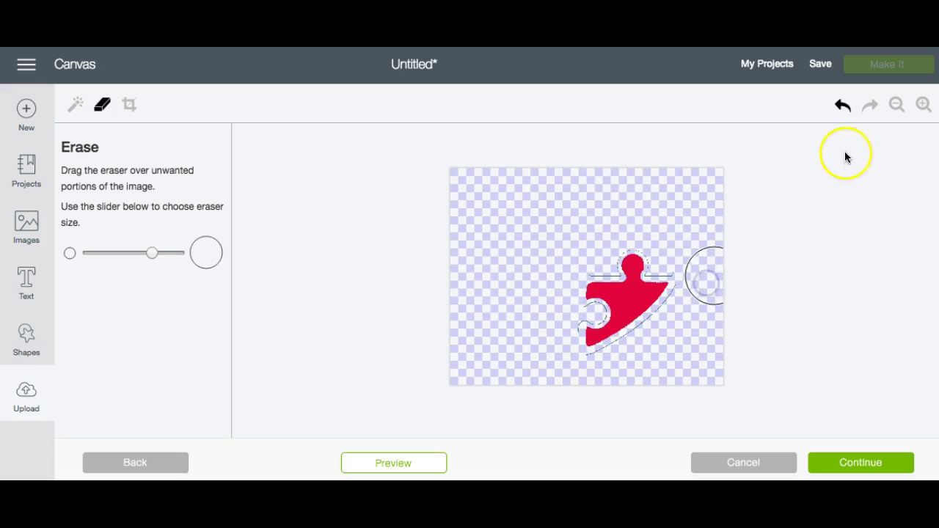
click(924, 105)
click(555, 269)
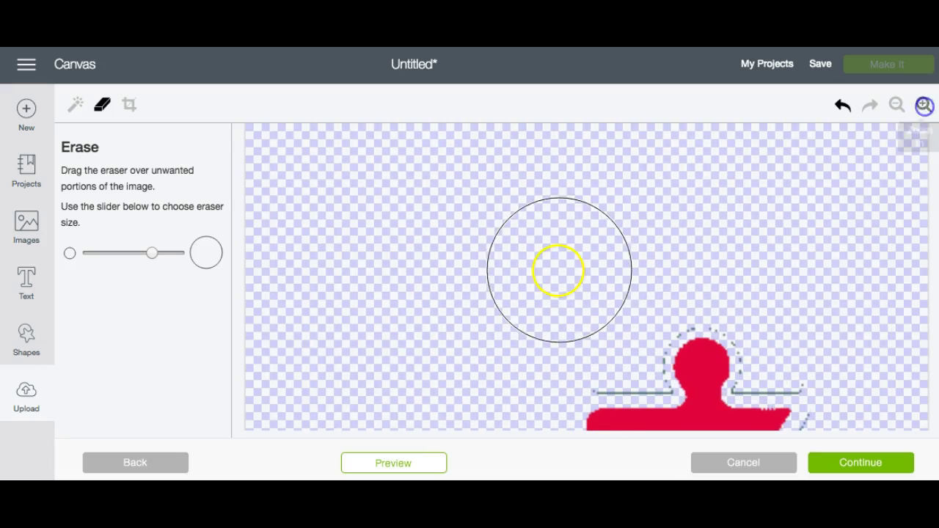
scroll(558, 269, down, 5)
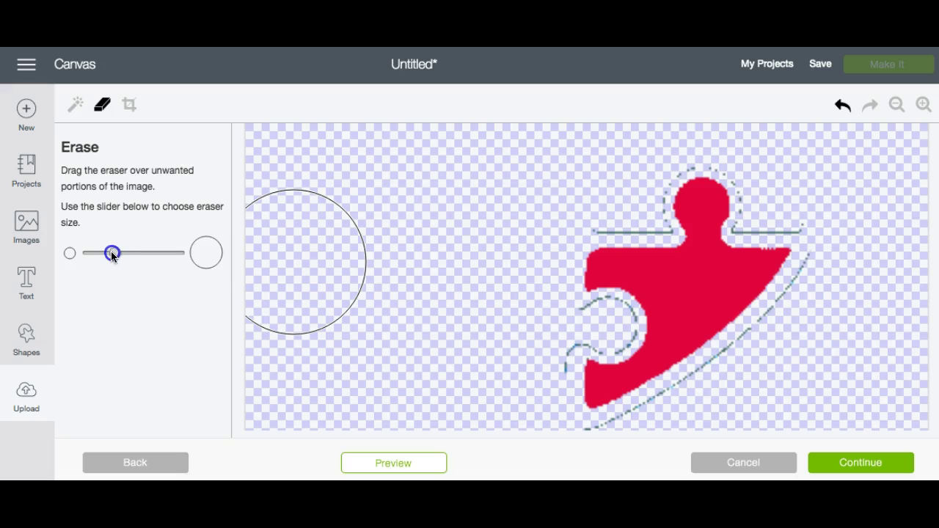
click(388, 301)
Resize the eraser and rub out the dashed lines in the left notch and around the head.
click(180, 255)
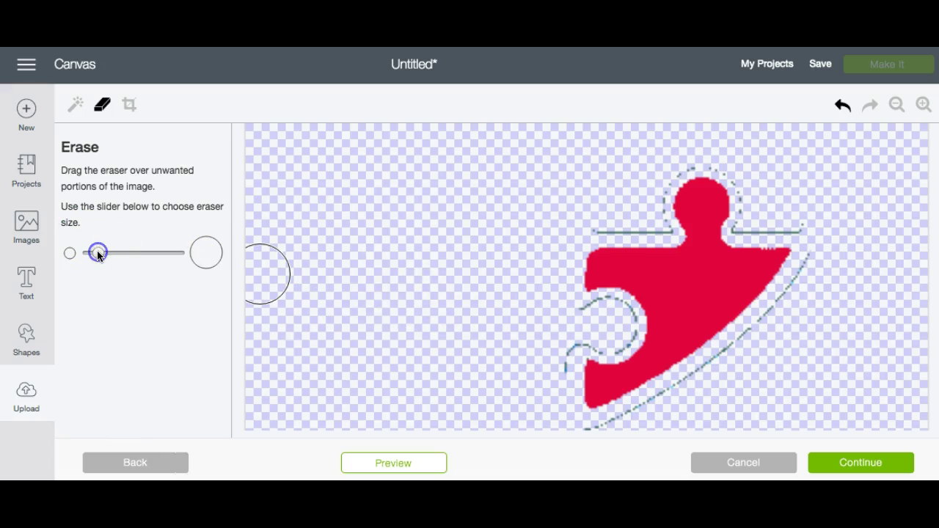
click(532, 300)
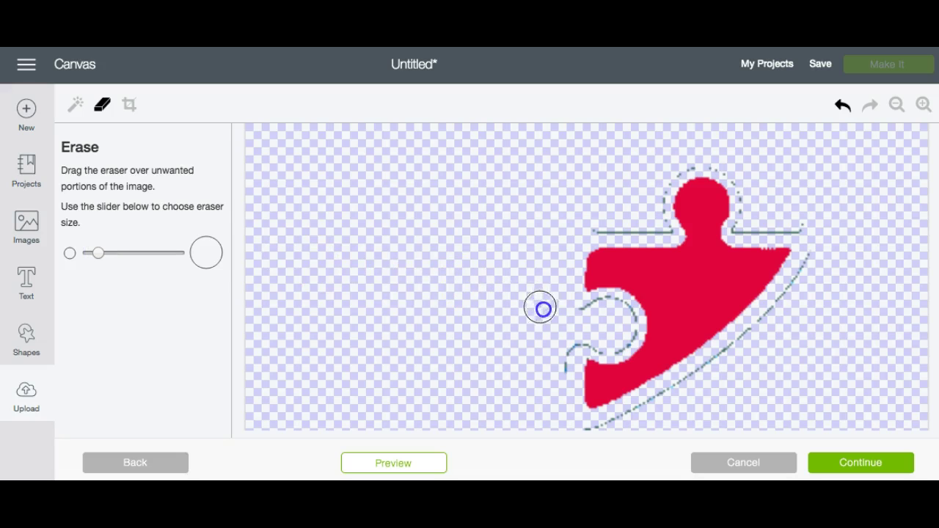
mouse_move(557, 312)
mouse_down()
mouse_move(608, 310)
mouse_move(623, 320)
mouse_move(622, 343)
mouse_move(588, 338)
mouse_move(562, 350)
mouse_move(562, 382)
mouse_up()
drag(587, 219, 658, 229)
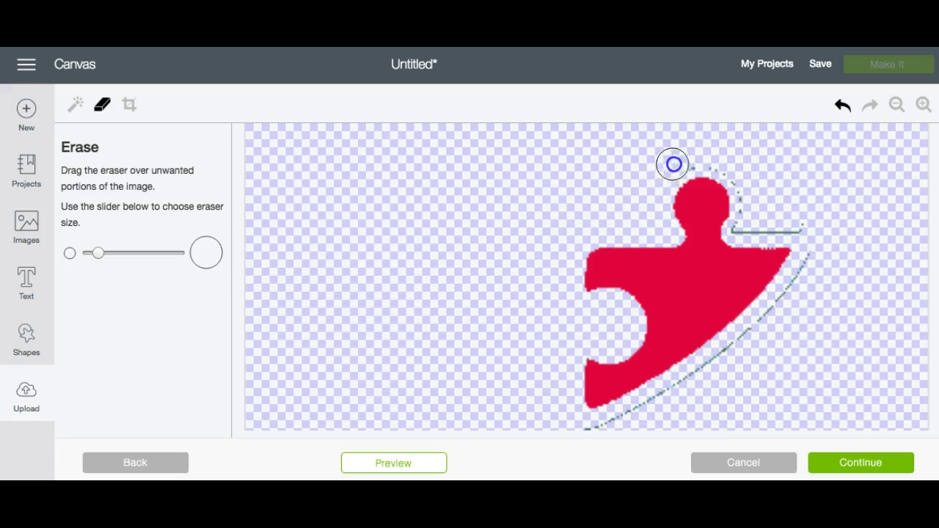
mouse_move(695, 158)
mouse_down()
mouse_move(749, 182)
mouse_move(746, 226)
mouse_move(795, 229)
mouse_move(811, 235)
mouse_move(807, 267)
mouse_up()
scroll(808, 268, down, 2)
scroll(808, 269, down, 2)
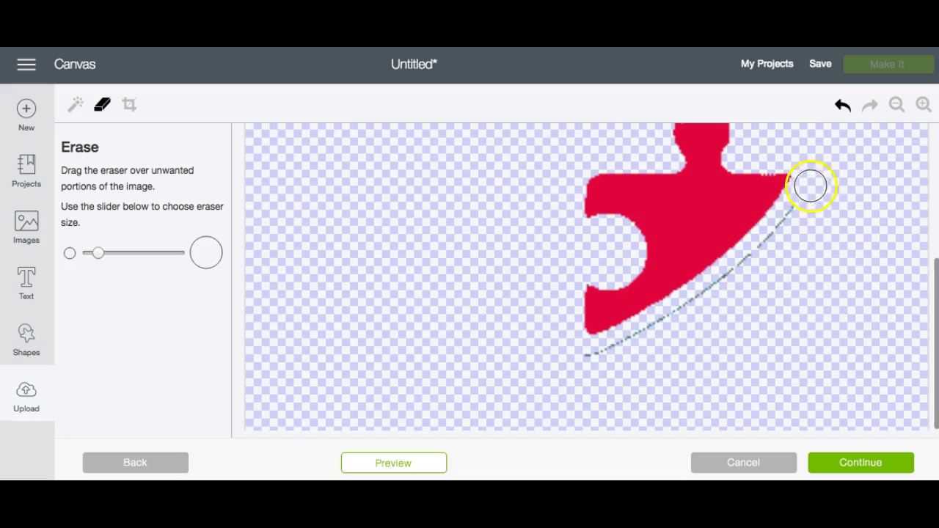
mouse_move(809, 185)
mouse_down()
mouse_move(805, 209)
mouse_move(765, 266)
mouse_move(778, 243)
mouse_move(696, 312)
mouse_move(570, 370)
mouse_up()
Save the erased image as the cut-only version named 'autism heart red'.
click(897, 456)
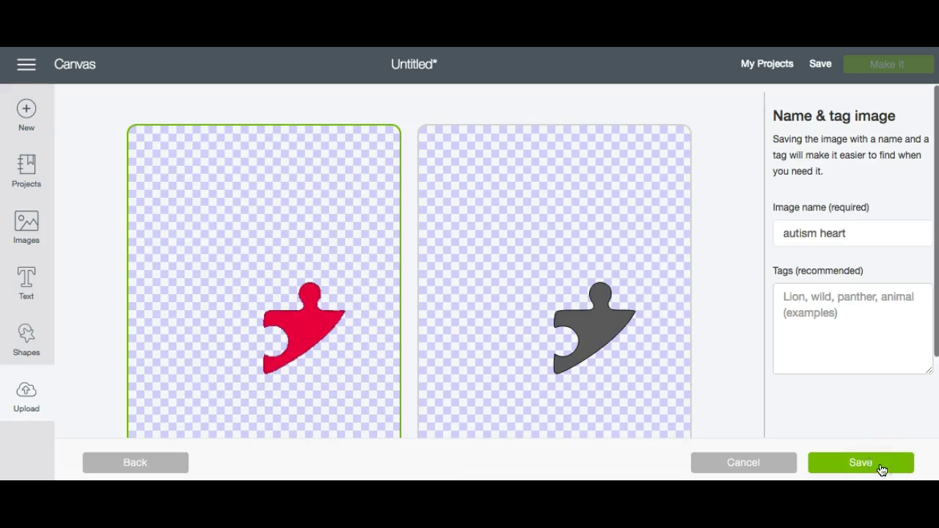
click(584, 205)
click(845, 241)
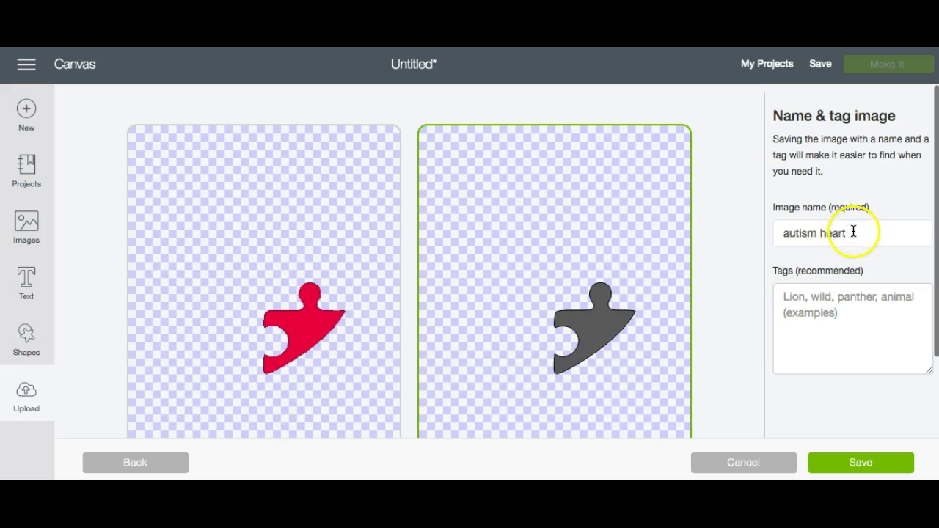
click(840, 464)
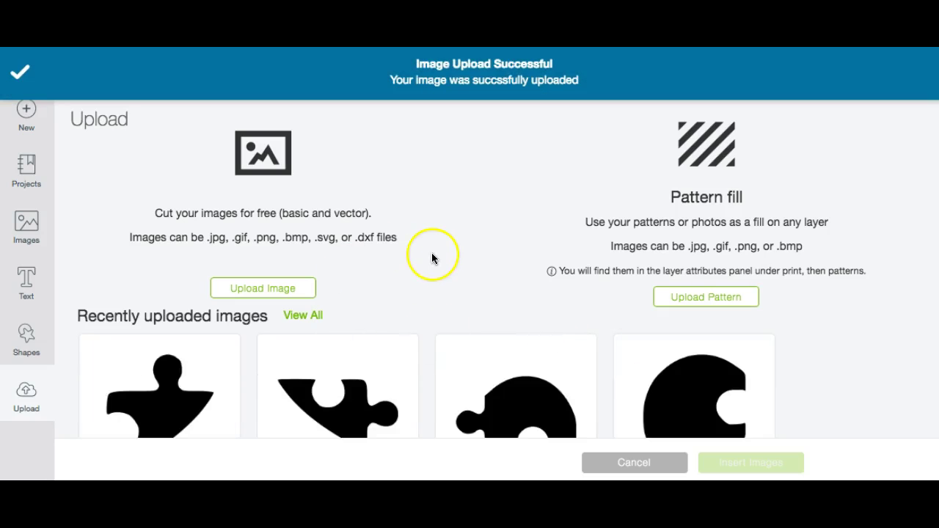
Insert the black heart, the colour puzzle heart and the four puzzle pieces onto the canvas.
scroll(432, 255, down, 5)
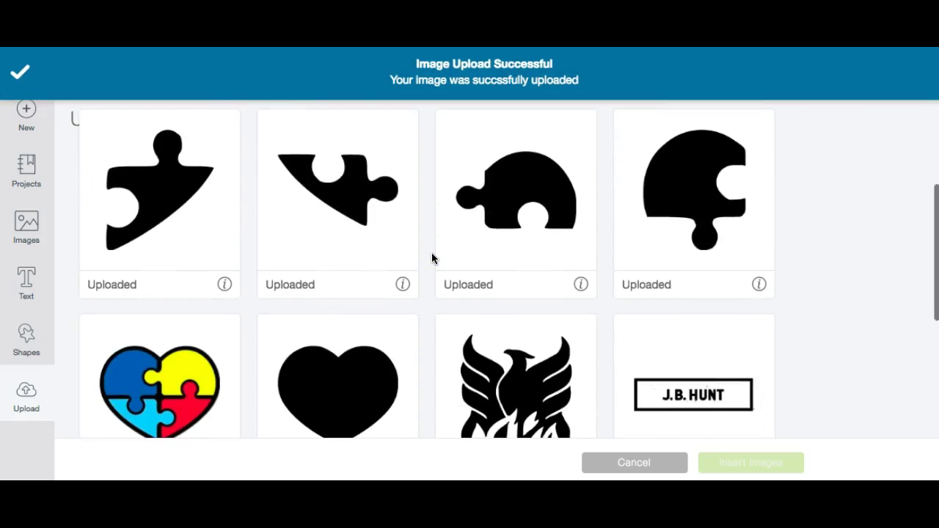
click(359, 339)
click(133, 378)
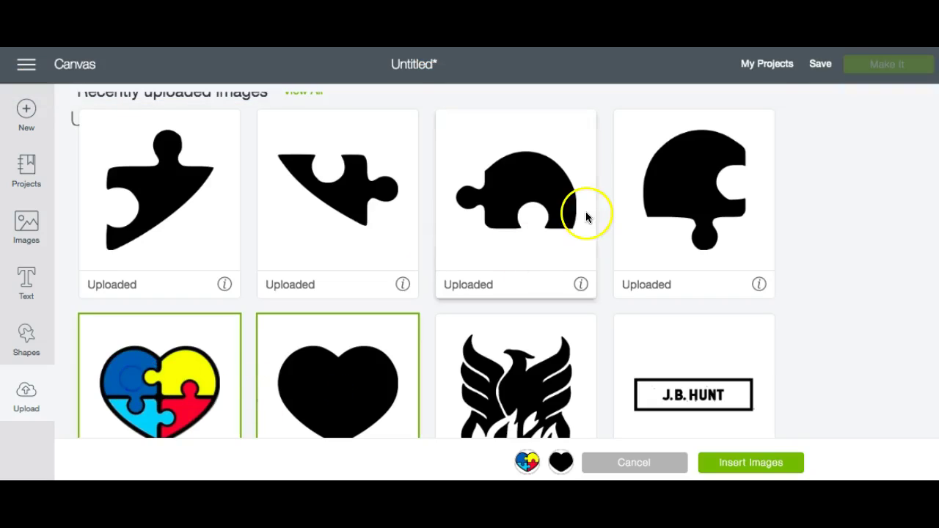
click(676, 183)
click(505, 176)
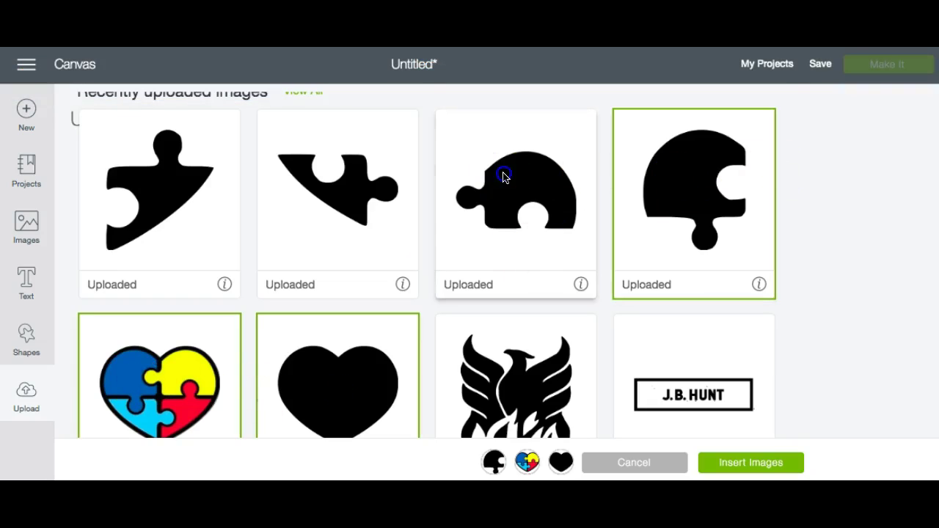
click(353, 176)
click(182, 185)
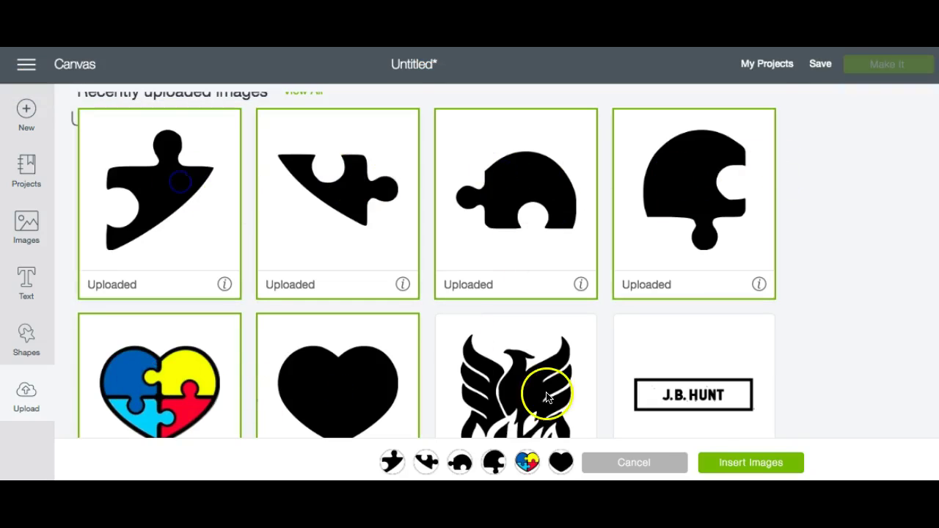
click(763, 464)
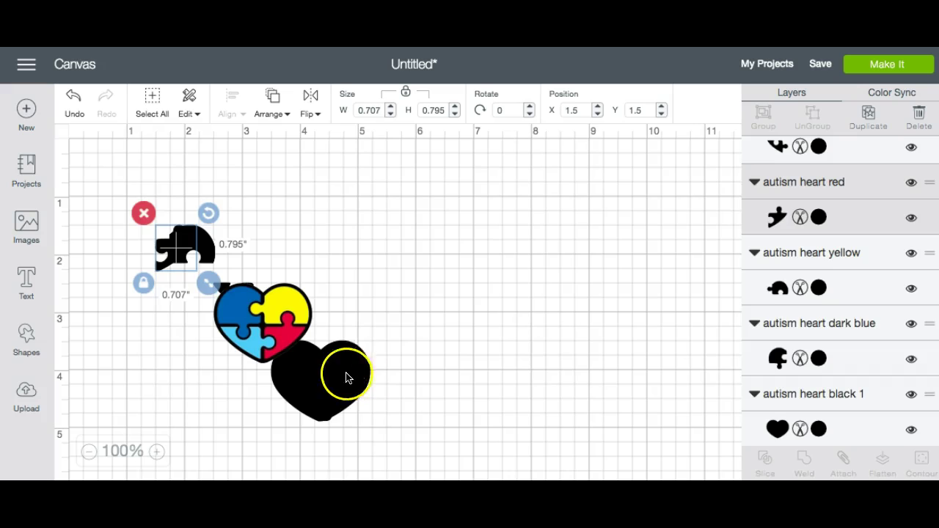
Spread the dark blue piece, black heart and colour puzzle heart apart, then show the dark blue layer's colour choices.
drag(343, 372, 326, 180)
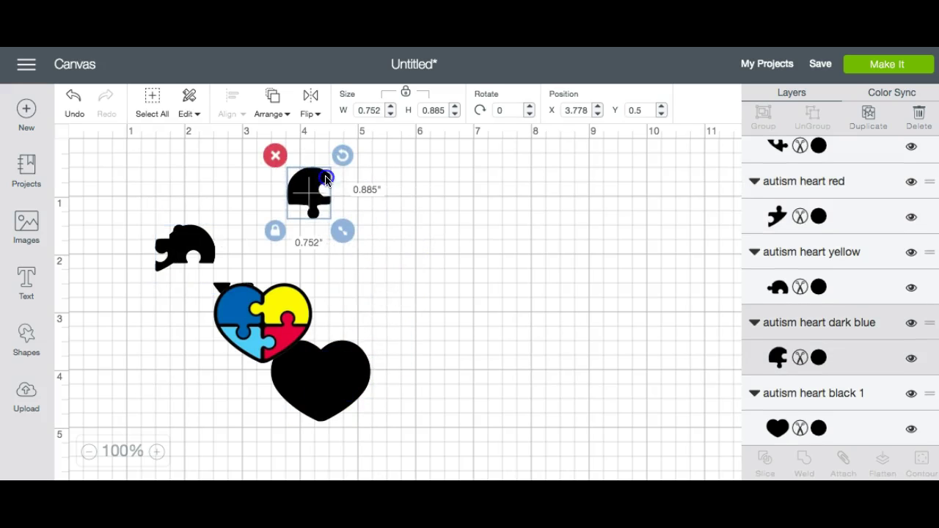
drag(325, 362, 447, 210)
click(288, 195)
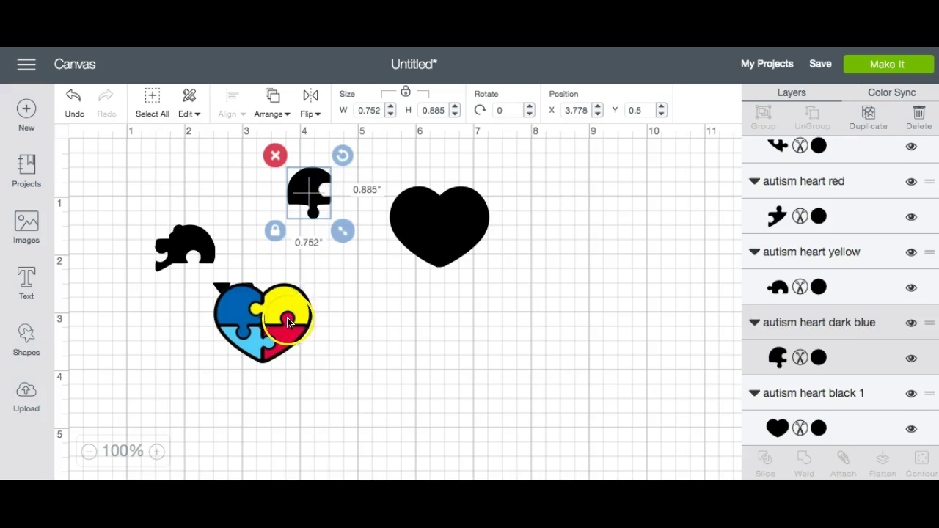
drag(287, 321, 637, 206)
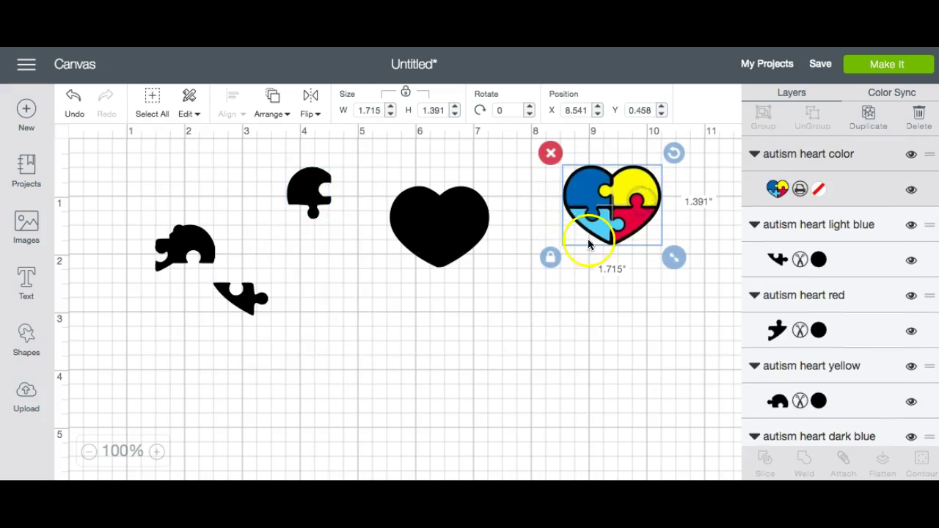
click(309, 183)
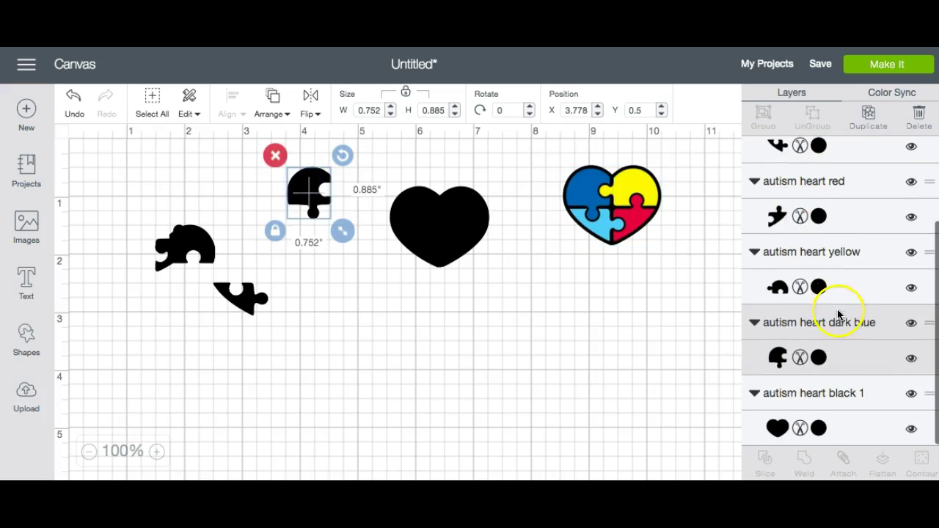
click(818, 359)
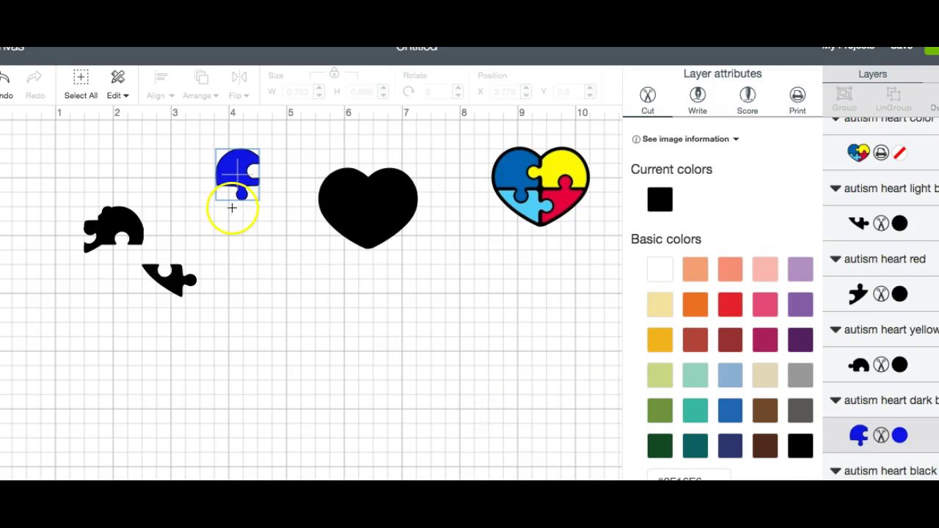
Place the blue piece at the heart's upper left, then make the yellow piece gold and place it upper right.
drag(244, 171, 350, 194)
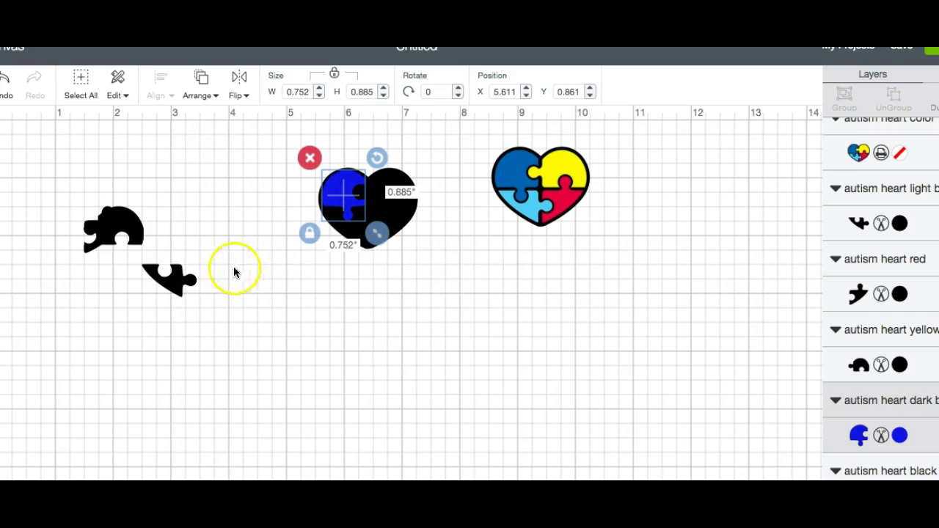
click(127, 232)
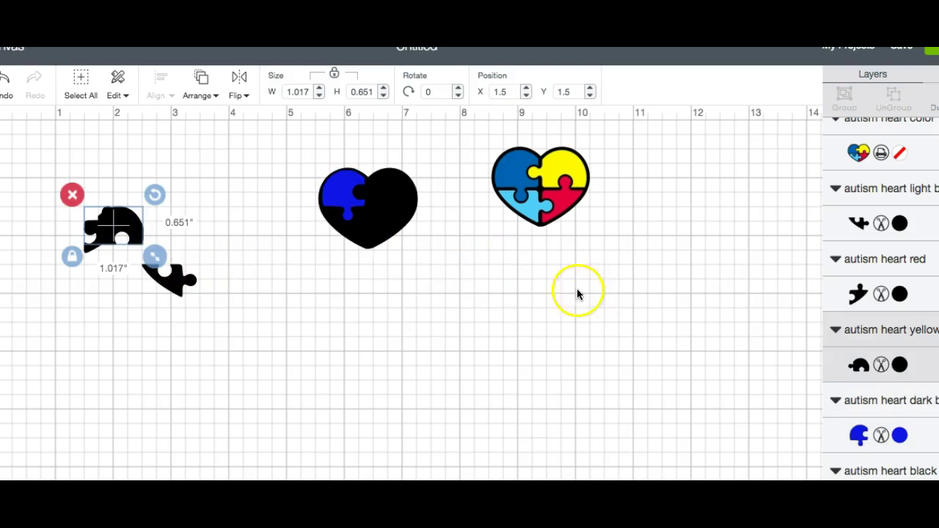
click(898, 365)
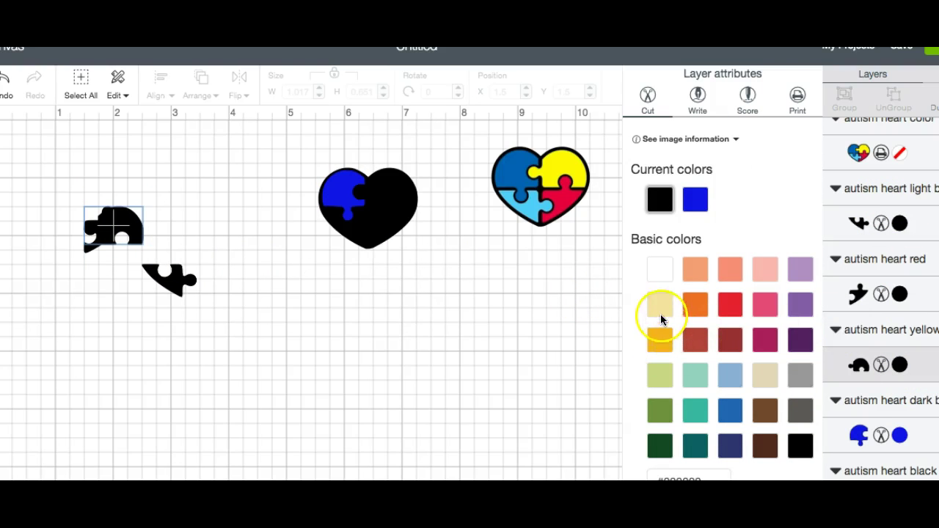
click(660, 310)
click(659, 339)
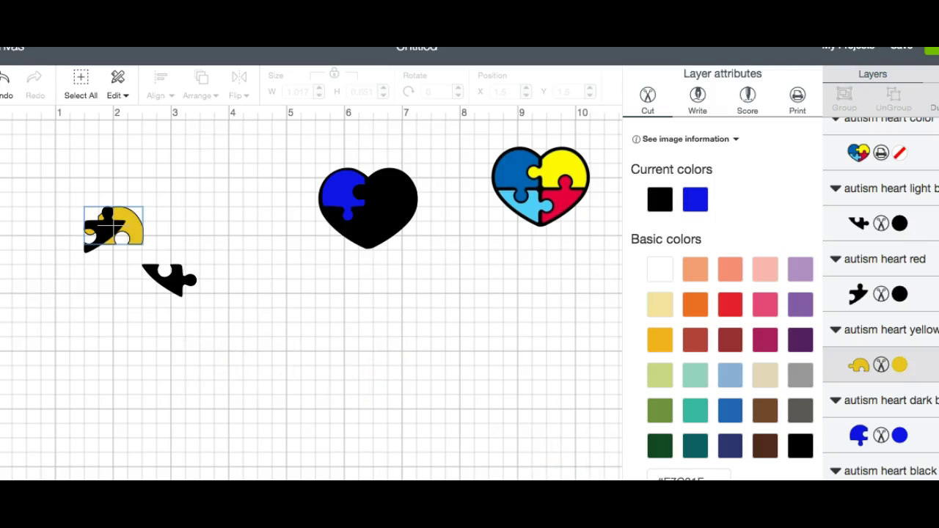
drag(117, 226, 403, 199)
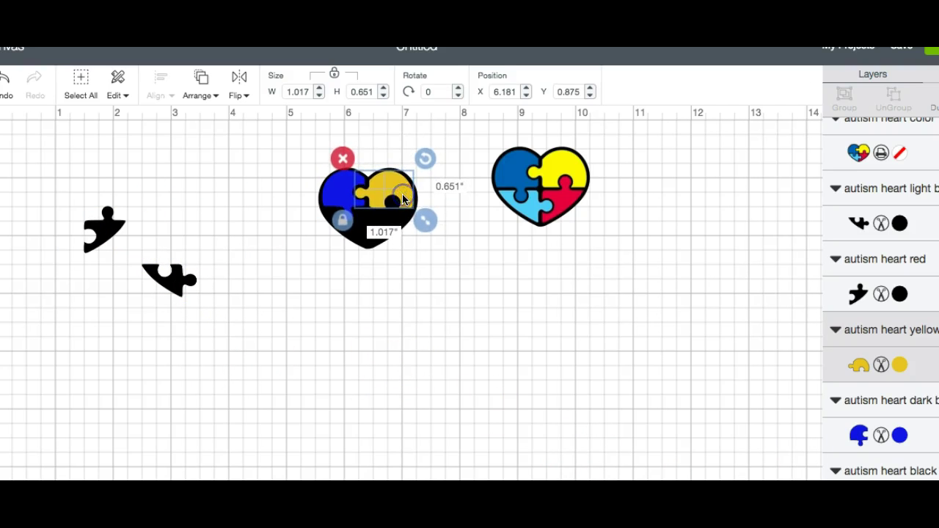
Colour the red layer's piece red and place it on the heart's lower right.
click(108, 227)
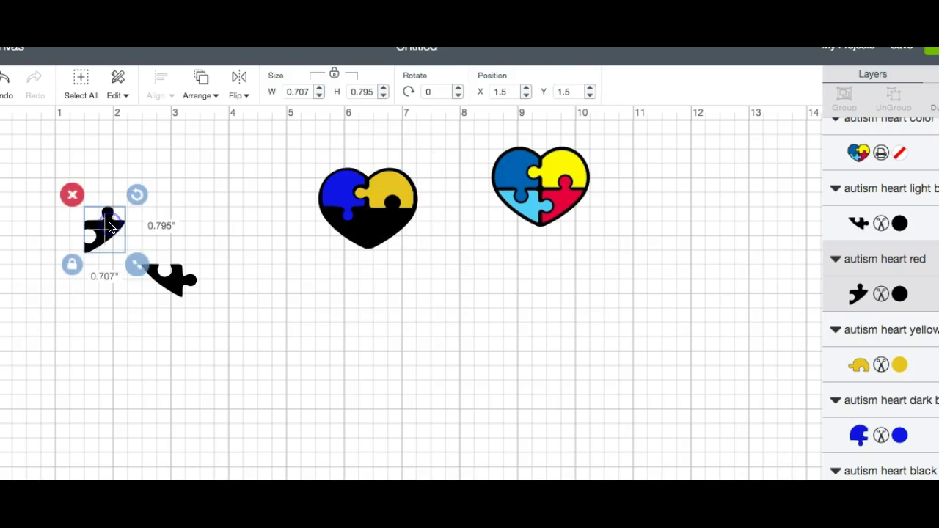
drag(109, 227, 429, 341)
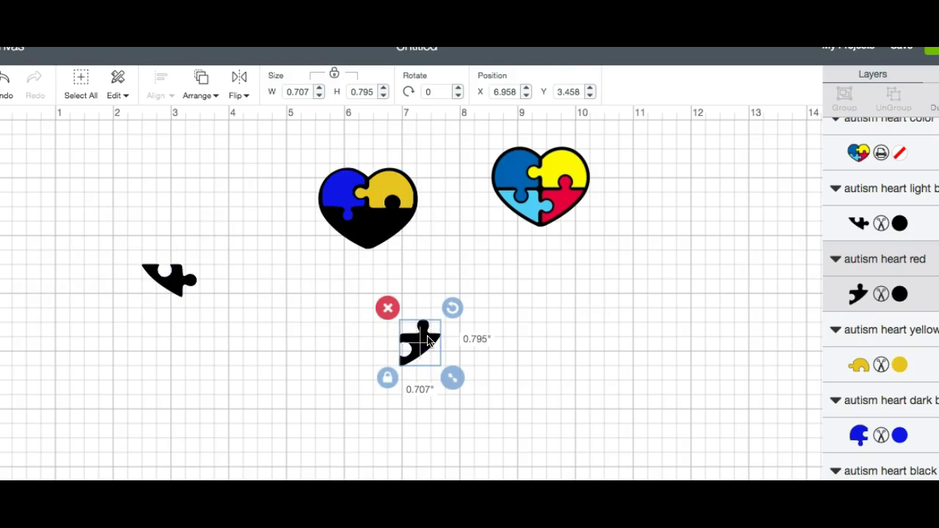
click(900, 296)
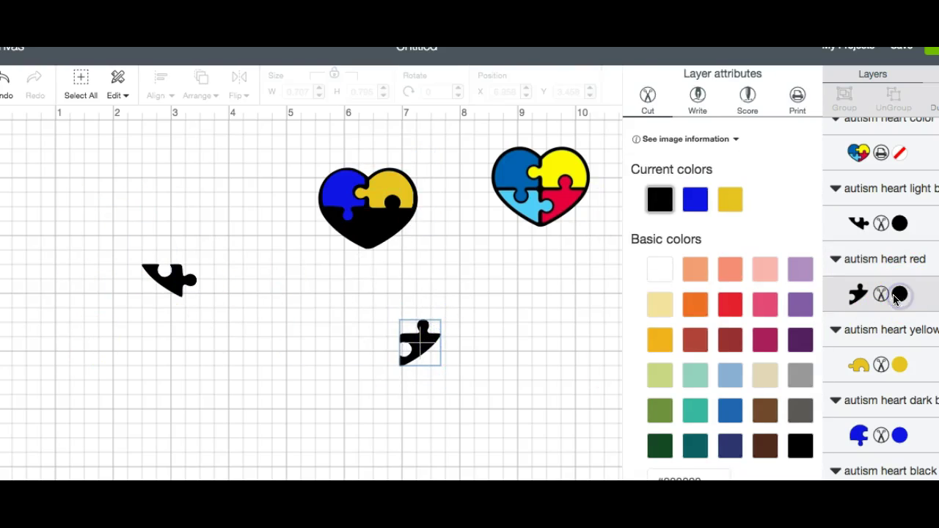
click(730, 304)
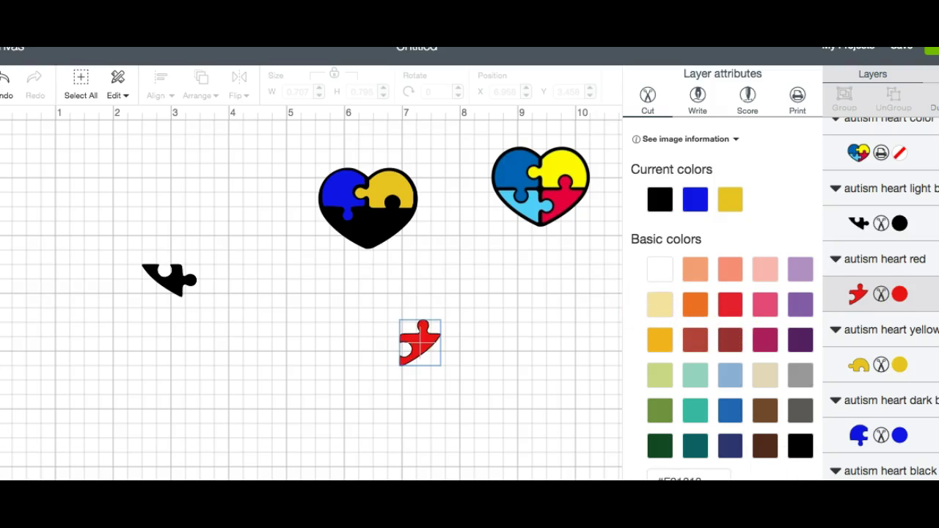
click(433, 348)
drag(422, 343, 394, 222)
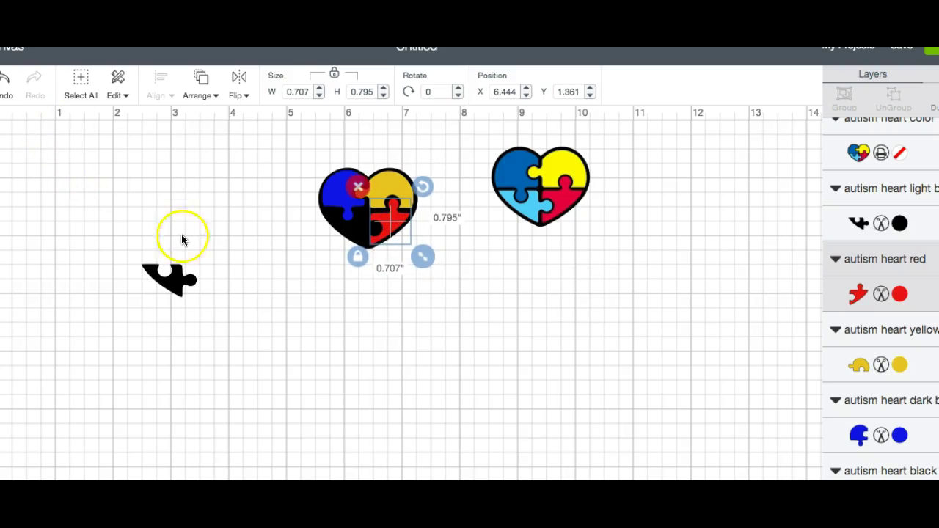
Recolour the black piece Blueberry blue and move it into the first heart's lower-left gap.
click(173, 282)
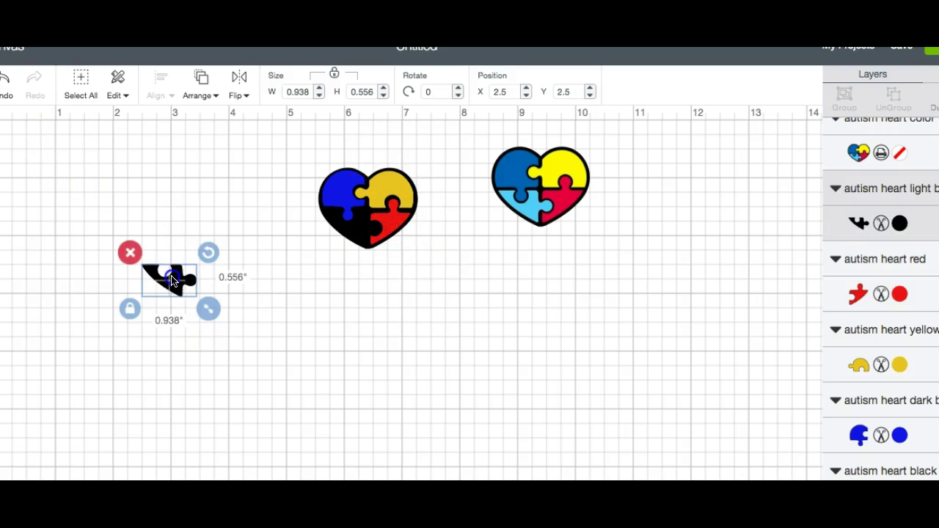
click(900, 223)
click(730, 411)
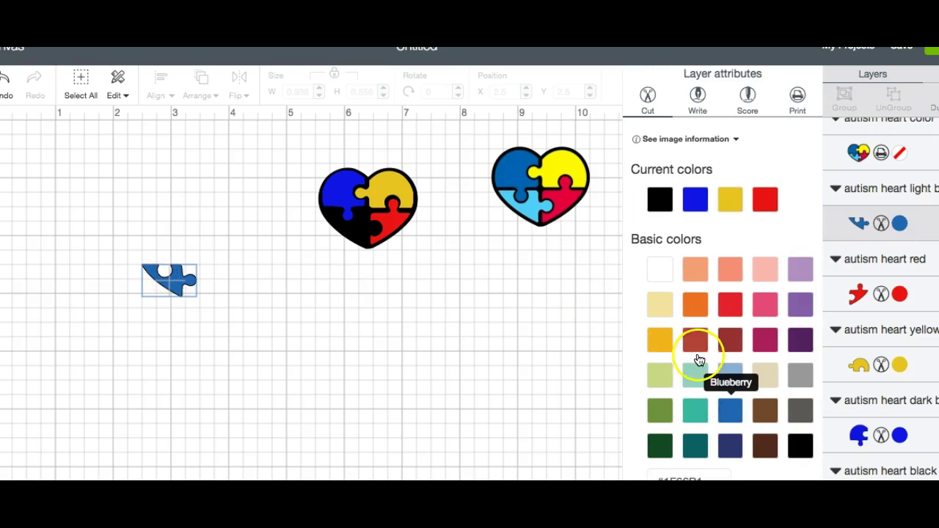
drag(177, 286, 369, 232)
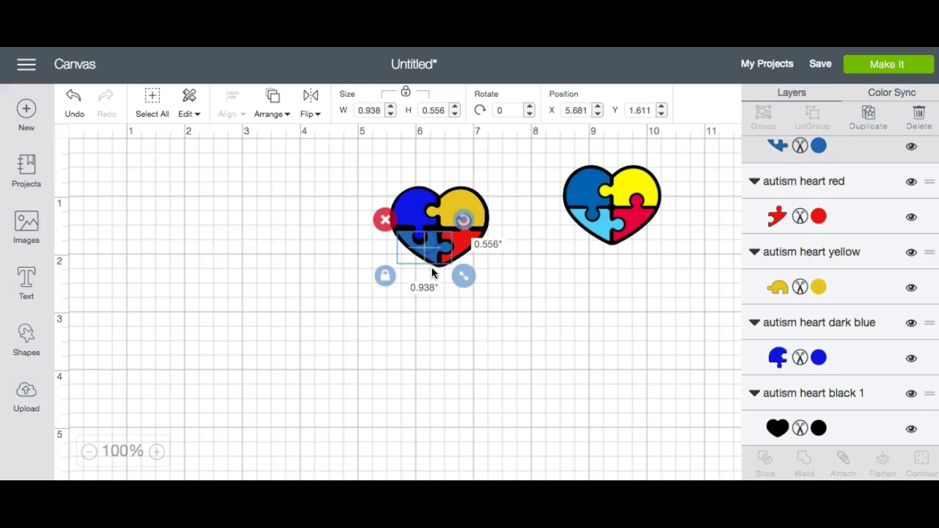
Nudge the blue piece into its gap and delete the right-hand heart.
drag(430, 262, 428, 253)
click(464, 248)
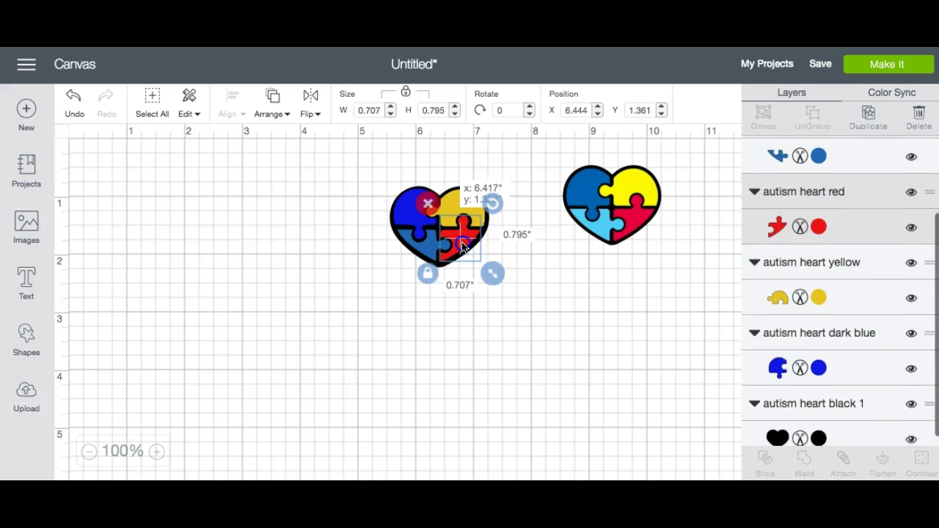
click(577, 348)
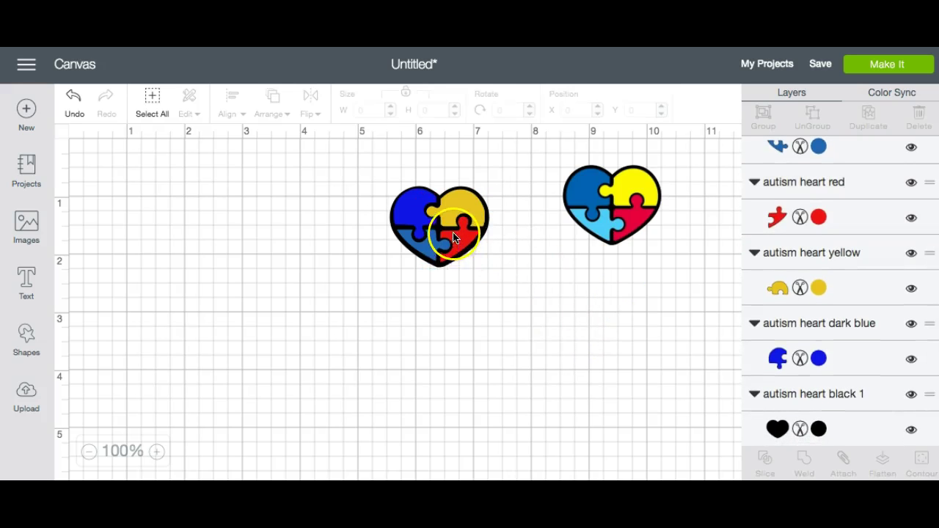
click(601, 207)
click(551, 153)
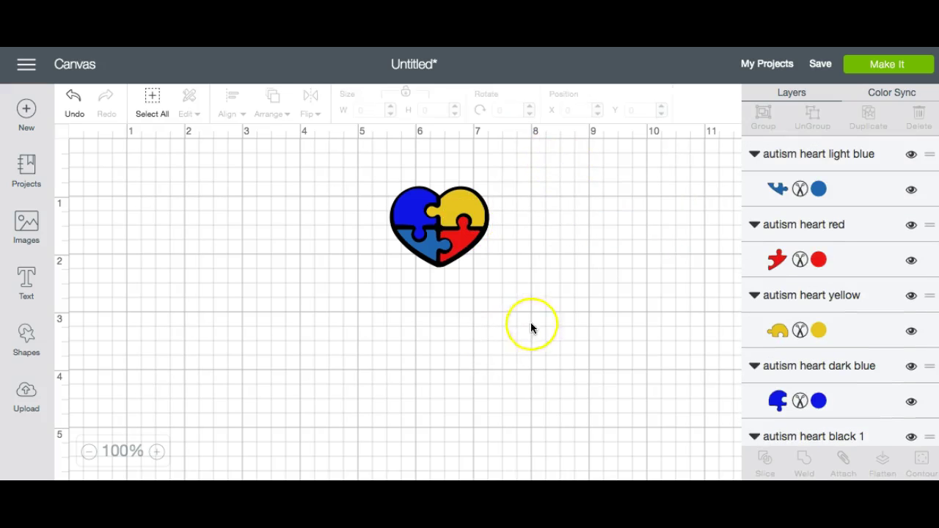
Enlarge the remaining heart to about 5.465 x 4.433 inches and move it left.
drag(536, 317, 315, 155)
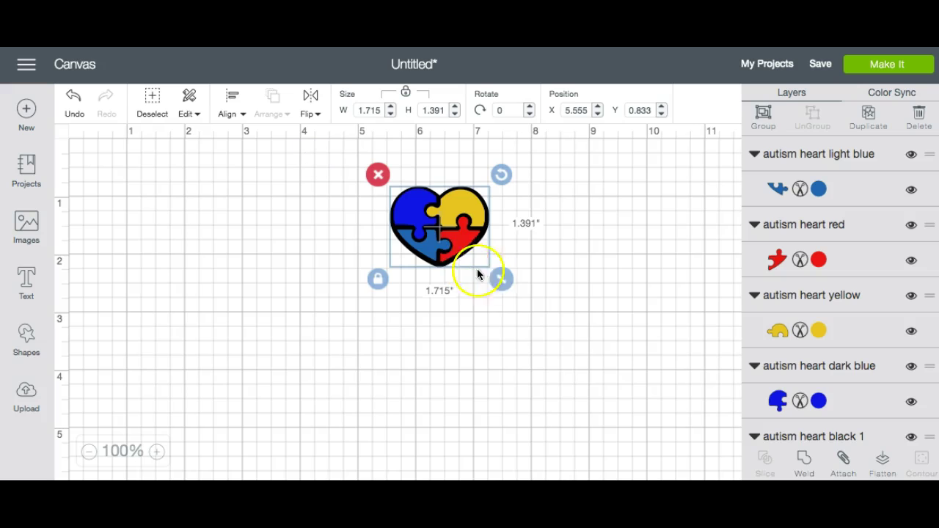
drag(499, 279, 716, 426)
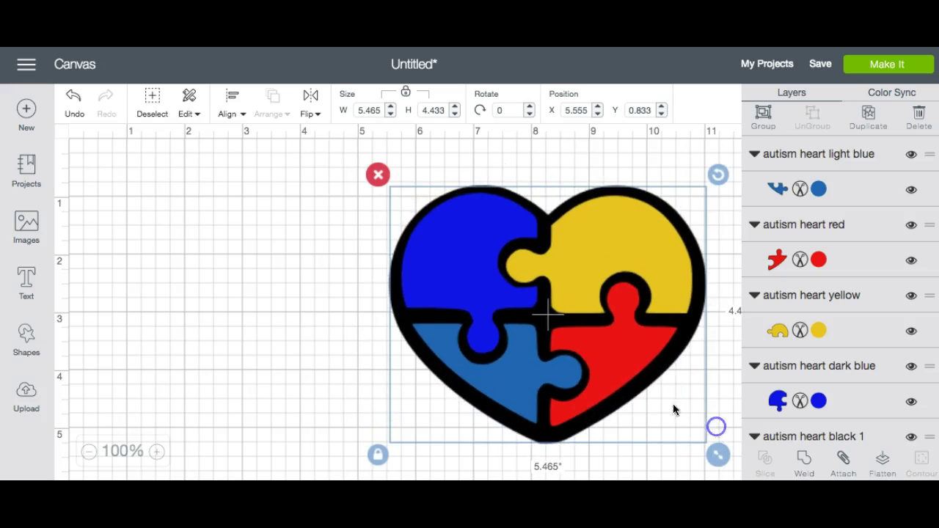
drag(633, 381, 467, 352)
click(651, 382)
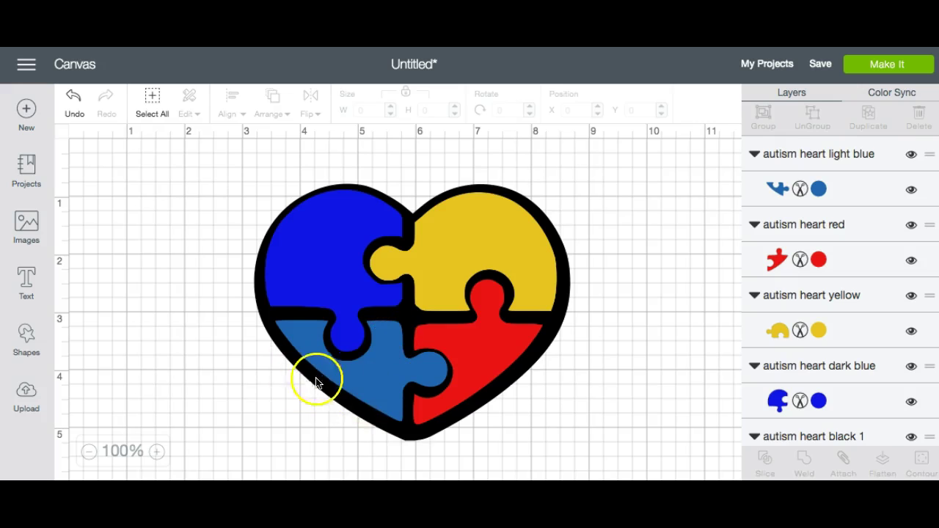
Nudge the yellow and dark blue pieces to fit the outlines, then select every layer.
click(454, 382)
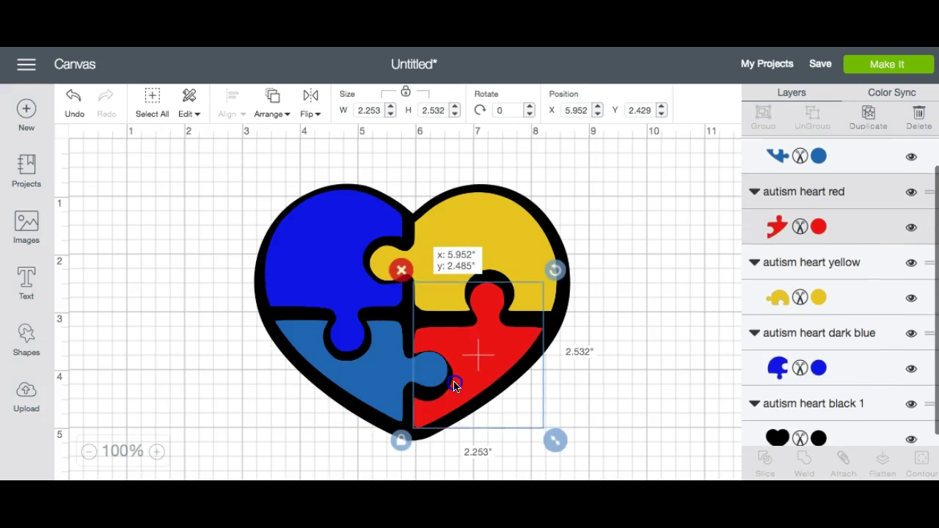
click(381, 375)
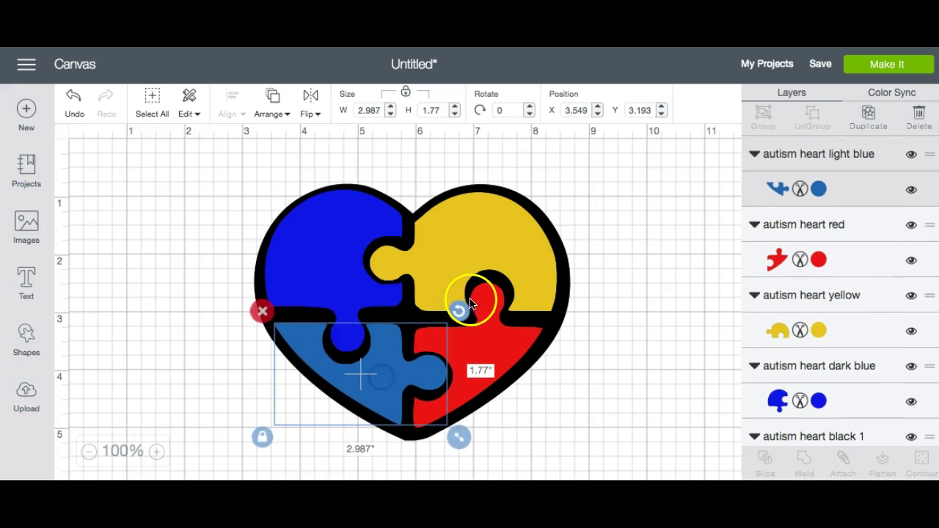
click(490, 262)
drag(489, 267, 492, 269)
drag(318, 235, 317, 248)
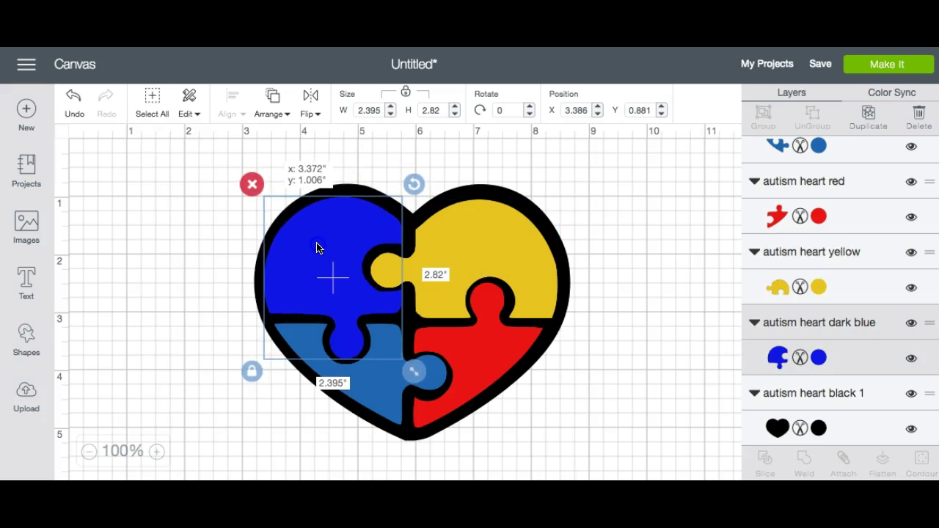
click(622, 252)
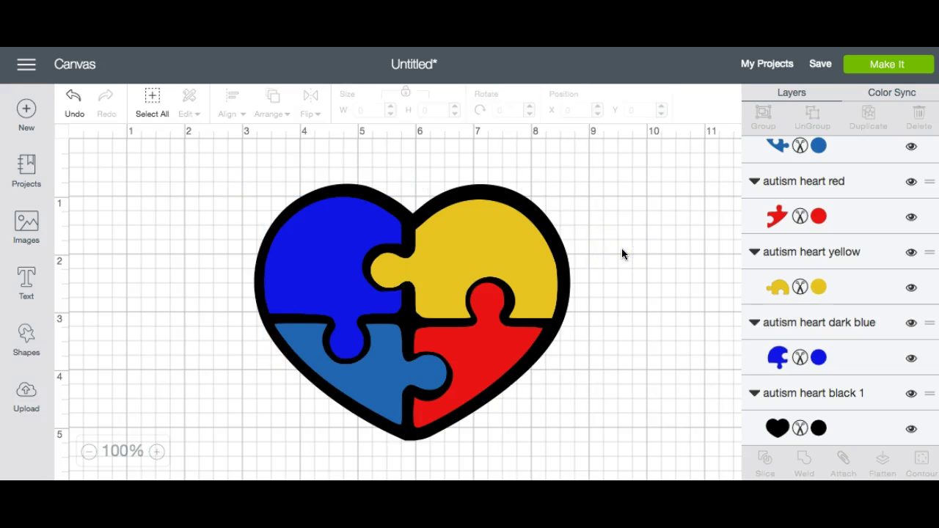
drag(221, 146, 312, 326)
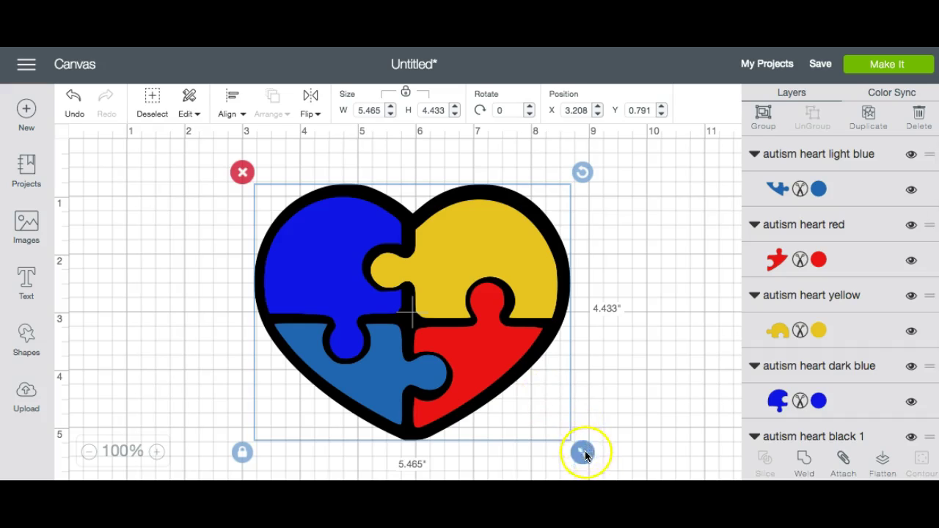
Set the heart's width to 3 inches (2.433 tall), undoing a trial unlocked 3-inch height.
drag(583, 452, 392, 298)
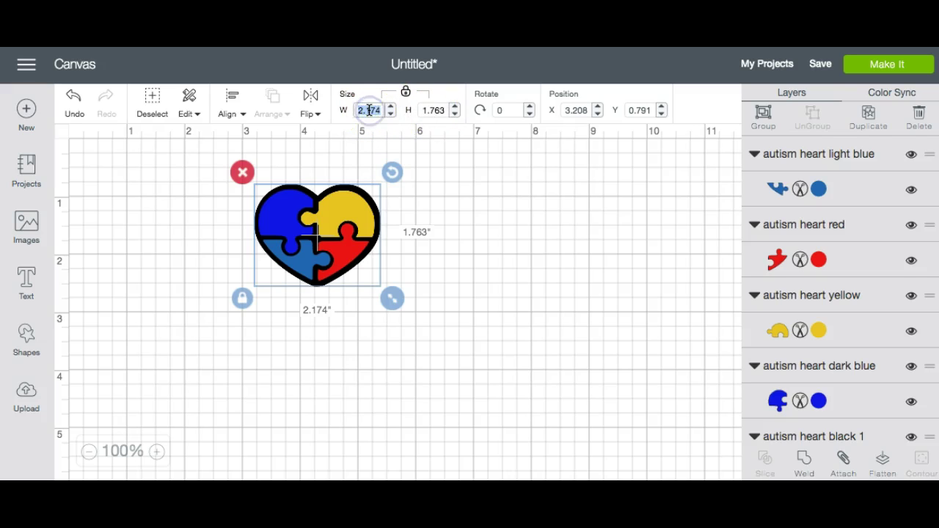
text(3)
key(Return)
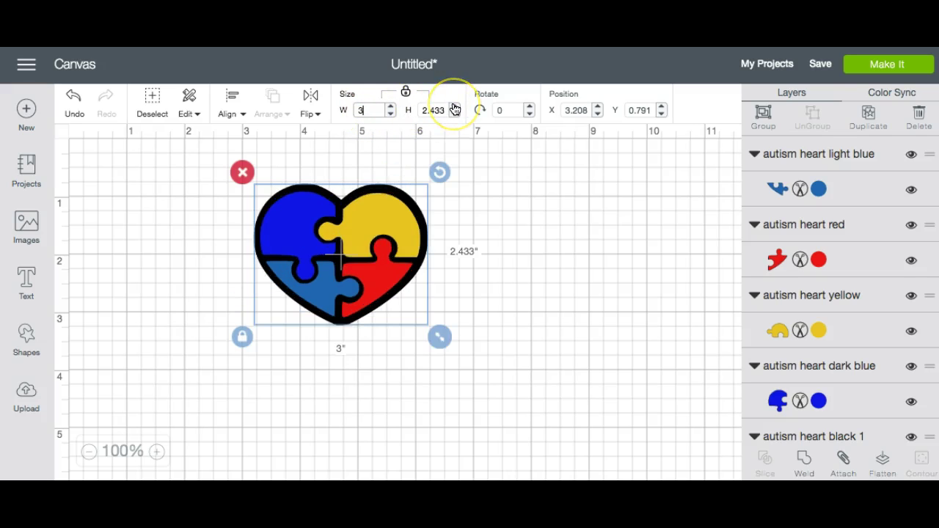
click(374, 113)
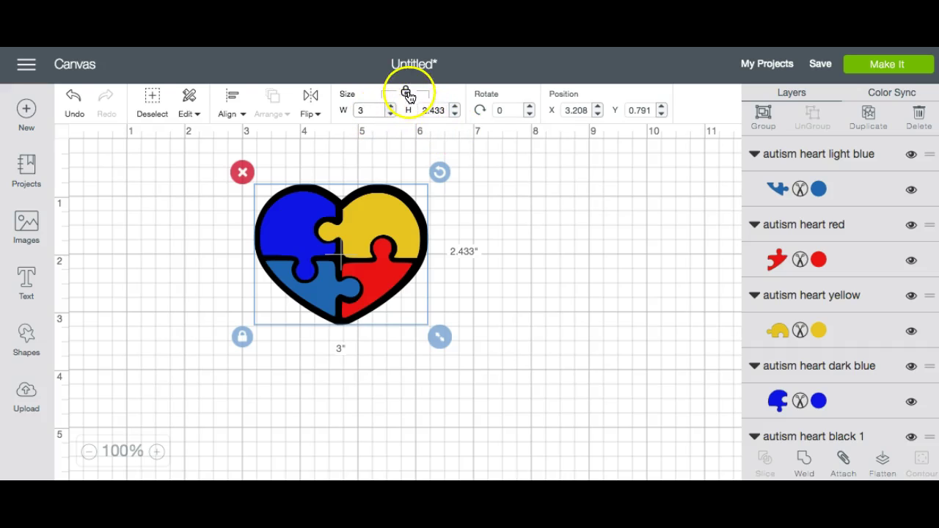
click(407, 92)
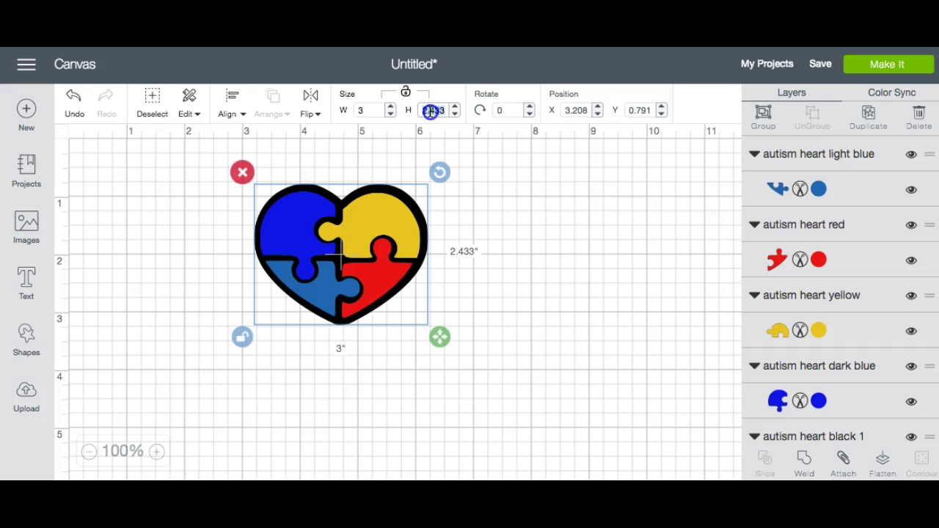
key(Return)
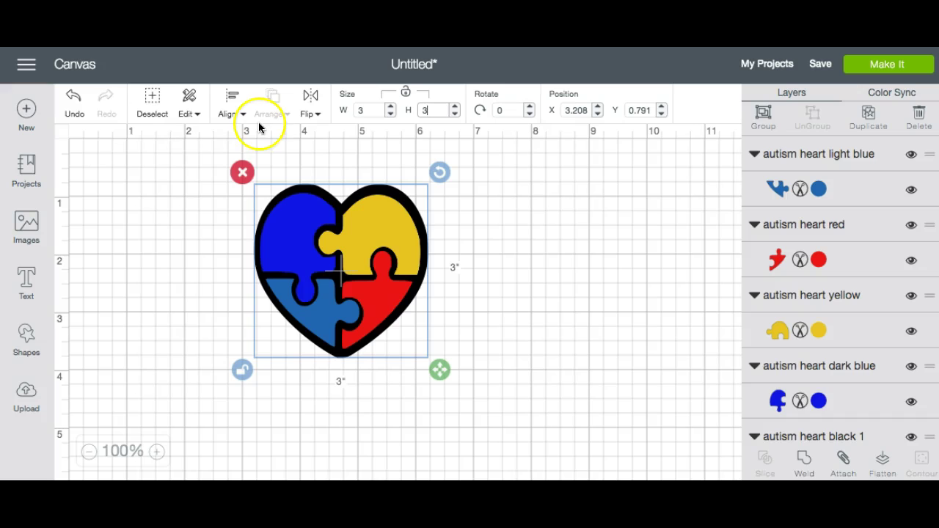
click(72, 106)
click(377, 247)
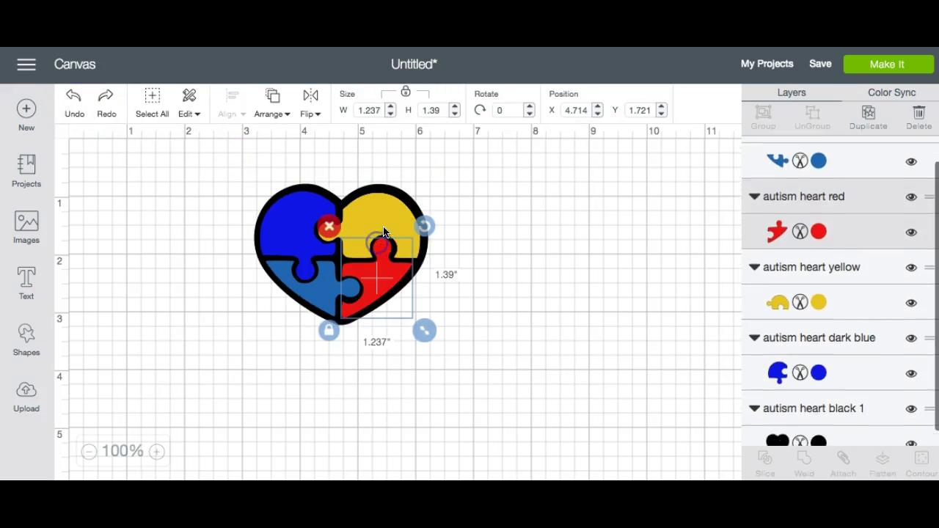
click(359, 169)
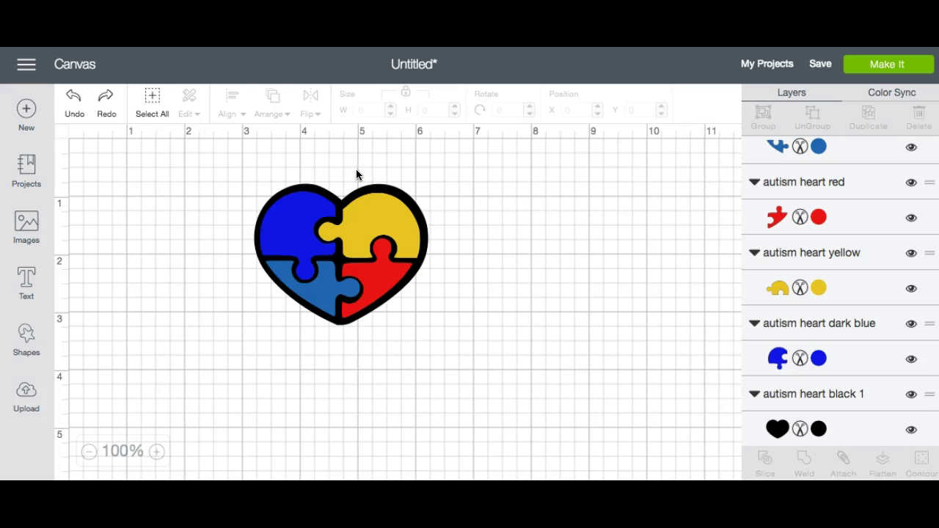
Send the heart to Make It and preview its first three colour mats, including red and yellow.
click(878, 65)
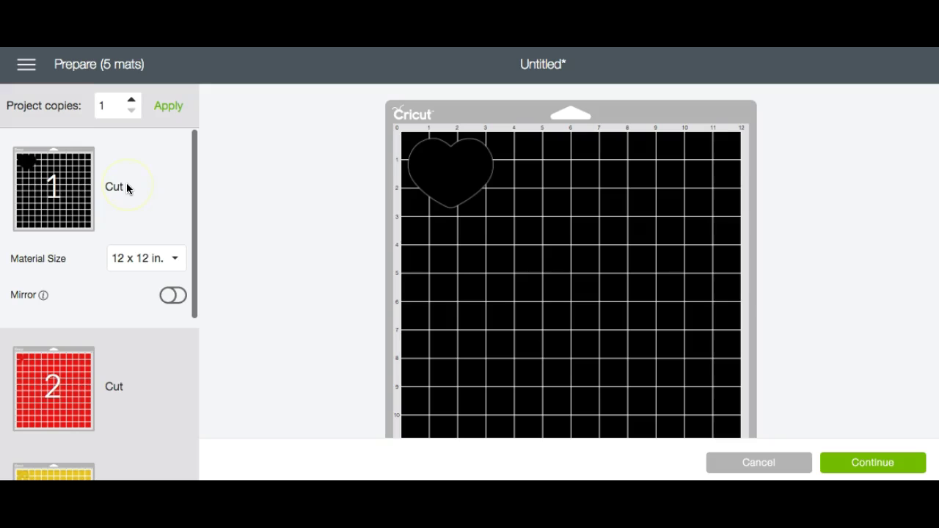
double_click(194, 292)
click(189, 319)
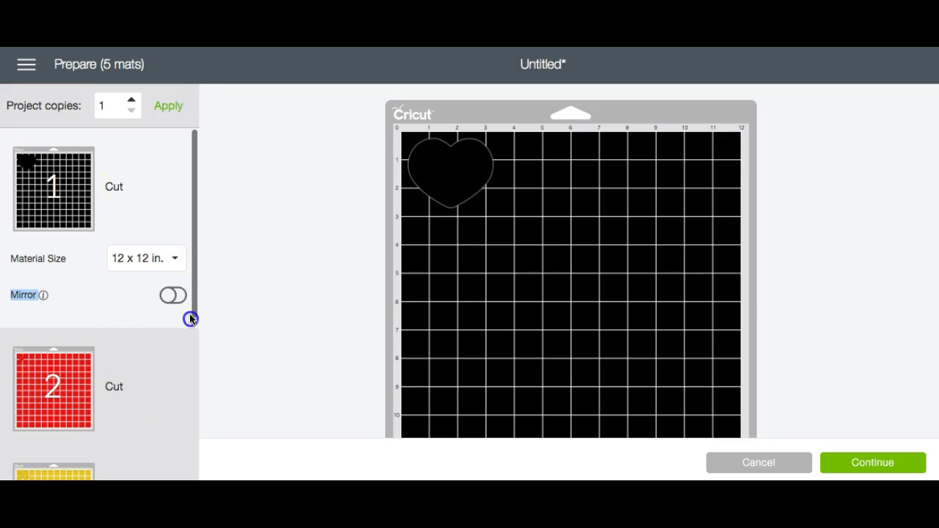
click(175, 365)
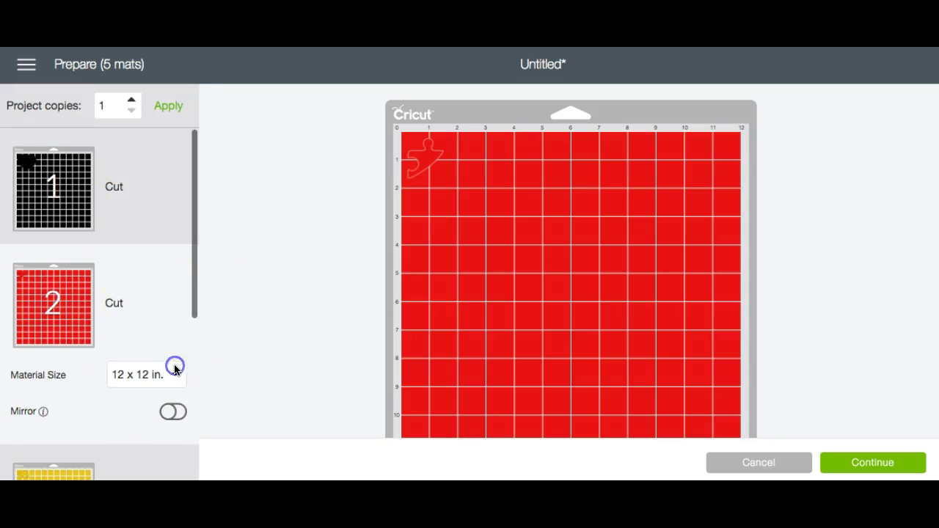
click(129, 458)
drag(196, 277, 188, 379)
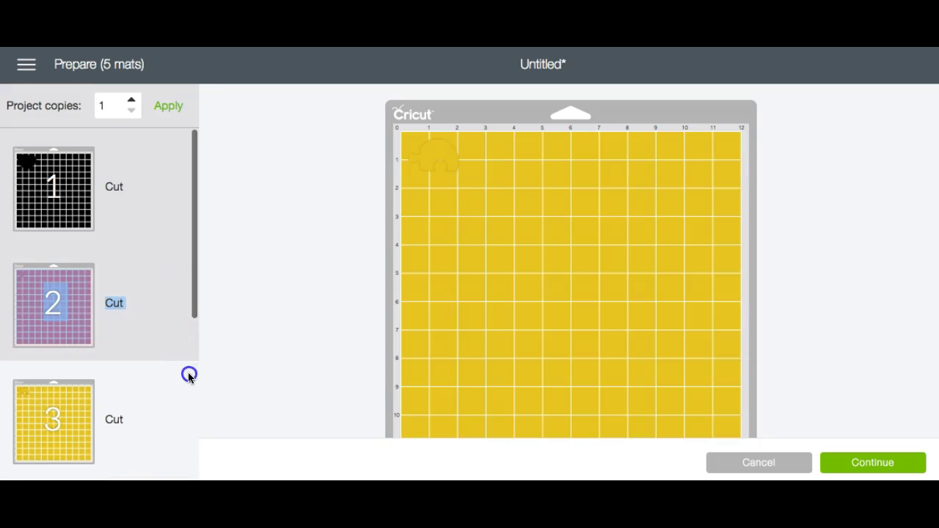
click(182, 407)
scroll(182, 407, down, 5)
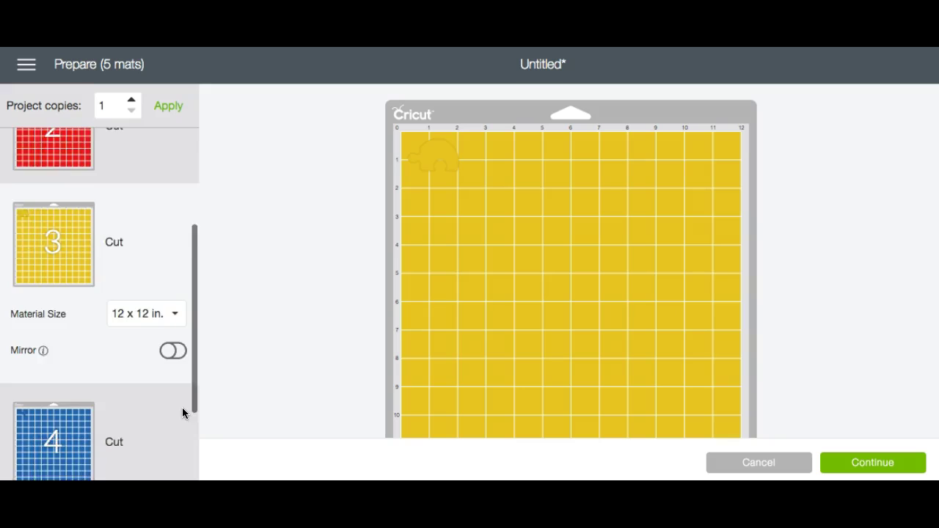
scroll(182, 407, up, 5)
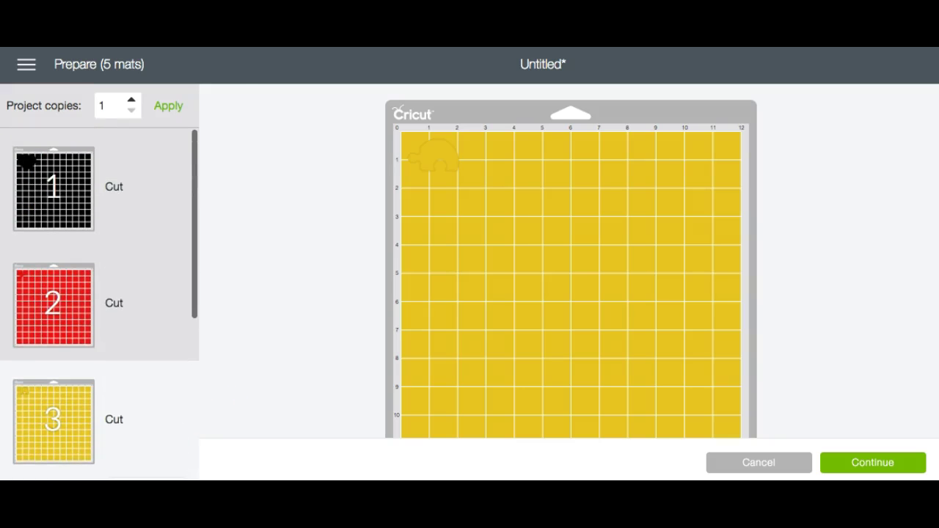
Cancel mat preparation to return to the canvas with the 3-inch puzzle heart.
click(745, 463)
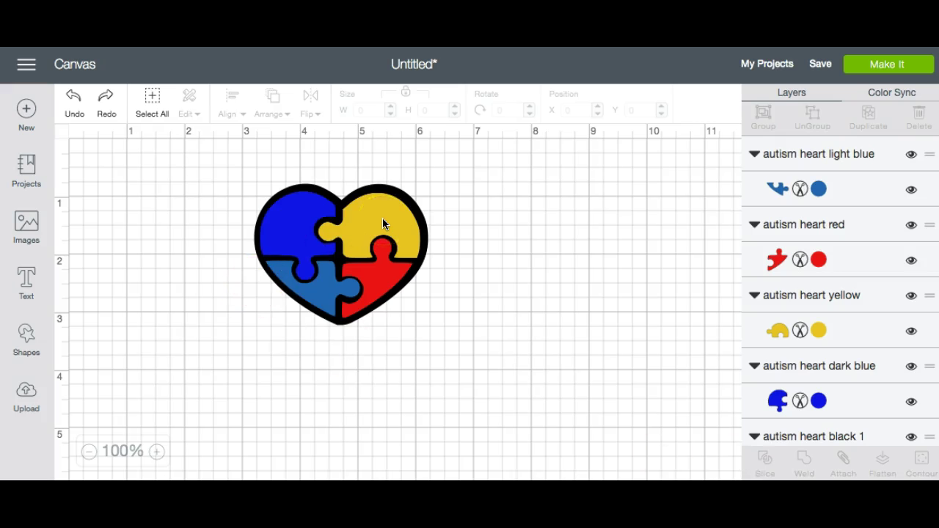